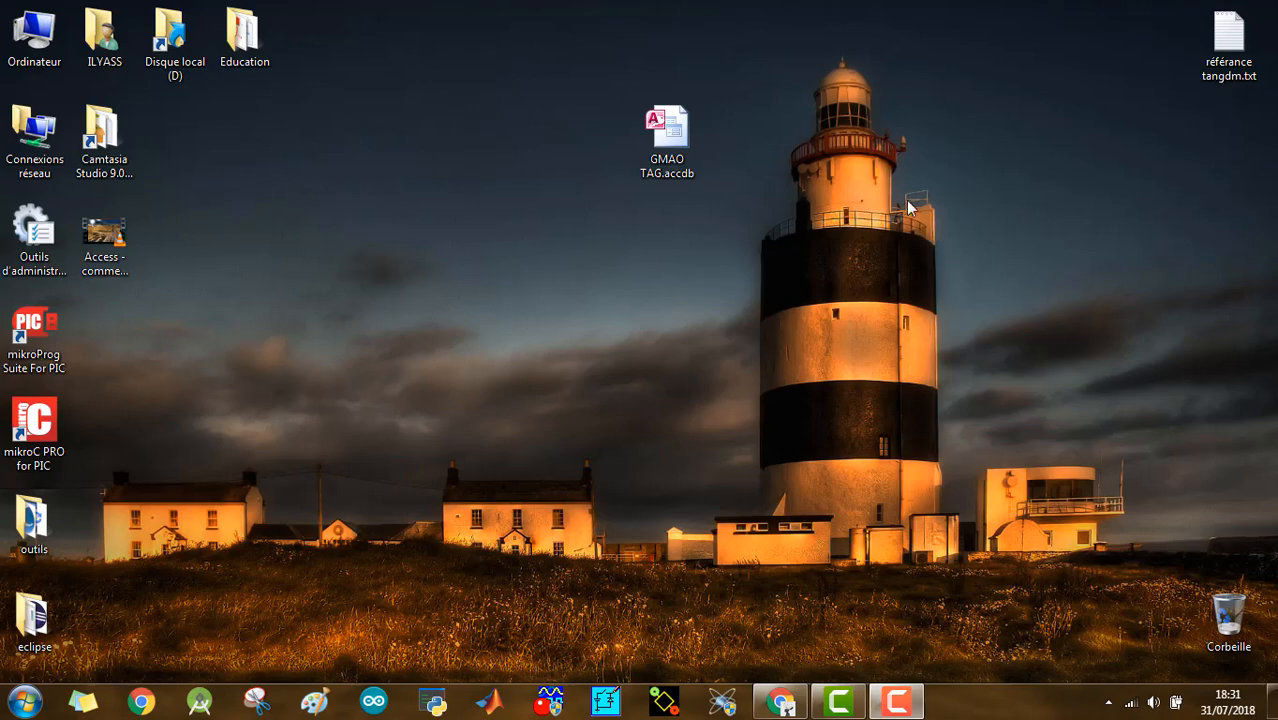
- Open the GMAO TAG.accdb database and display the Stock table in Design view
double_click(690, 128)
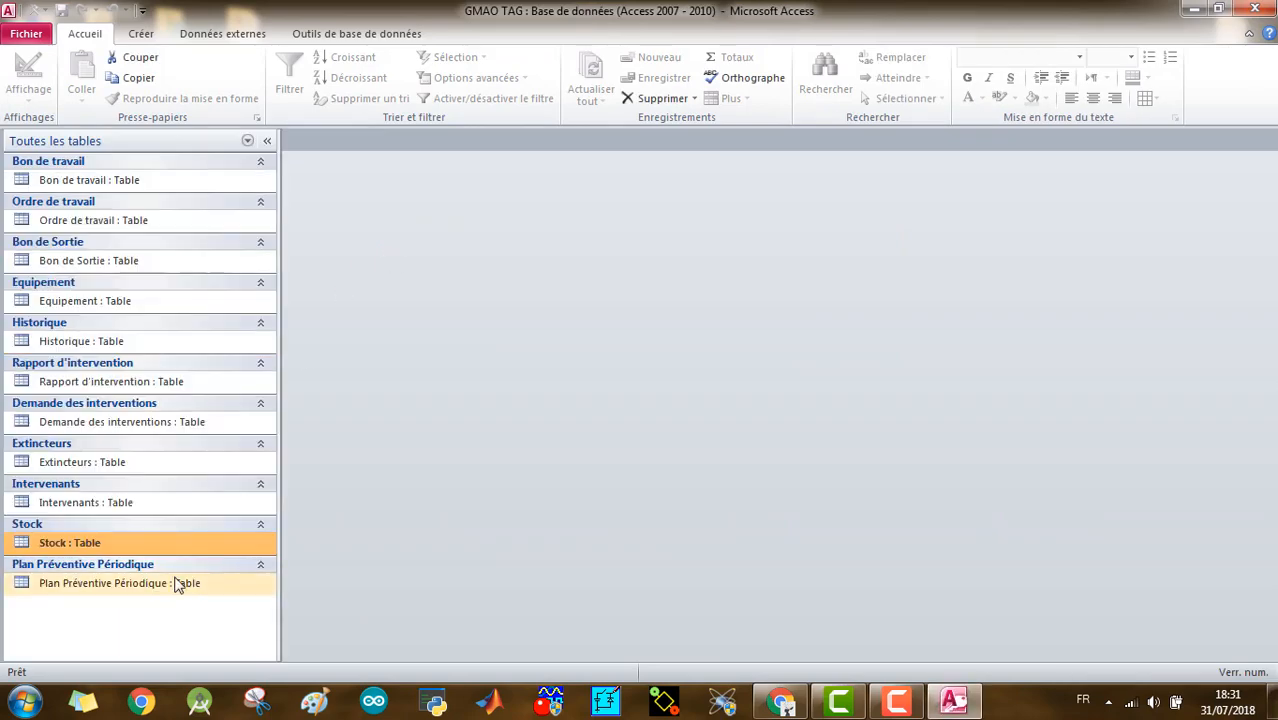
double_click(105, 540)
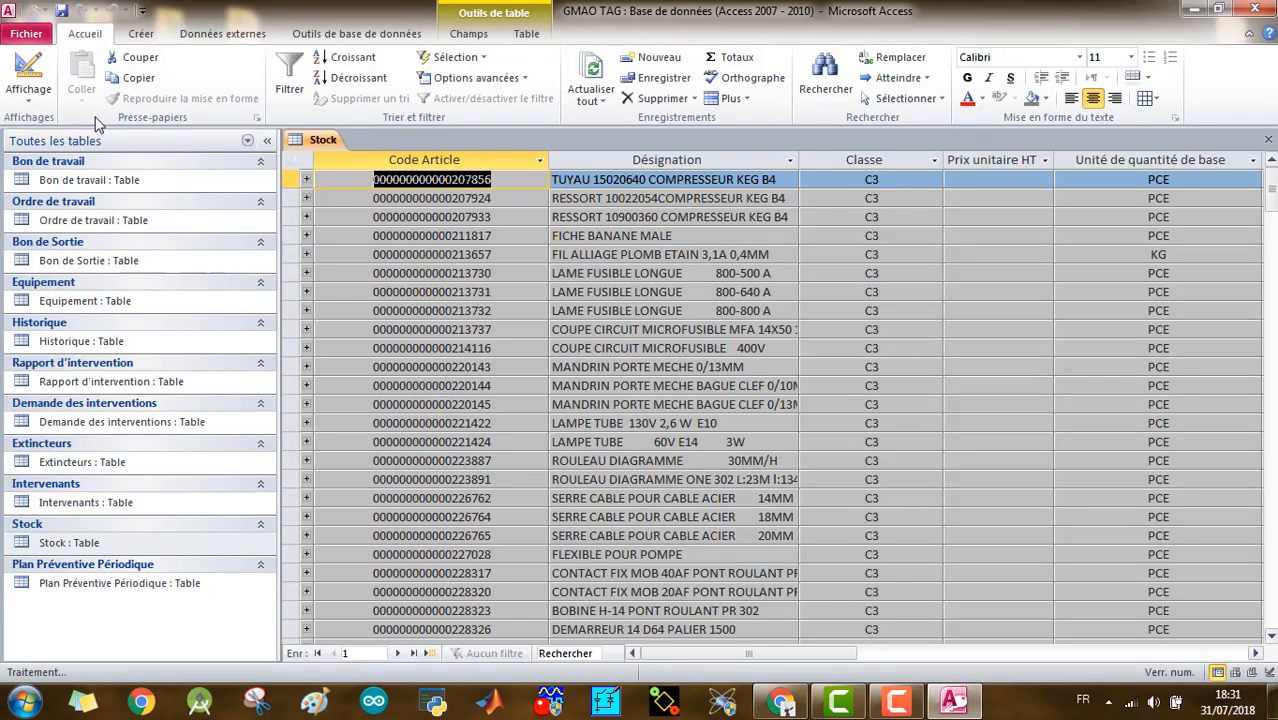
click(28, 75)
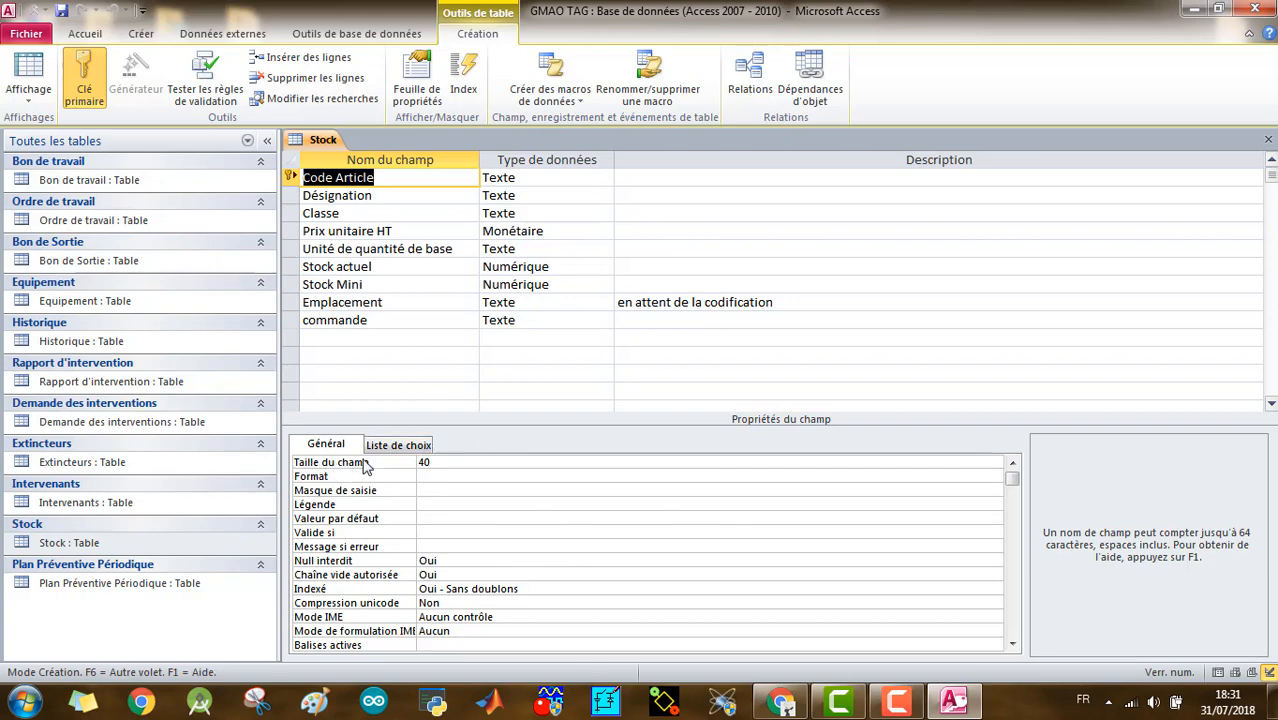
- Examine the Code Article field's data type and general properties from field size through indexing, and close the Stock table
click(534, 180)
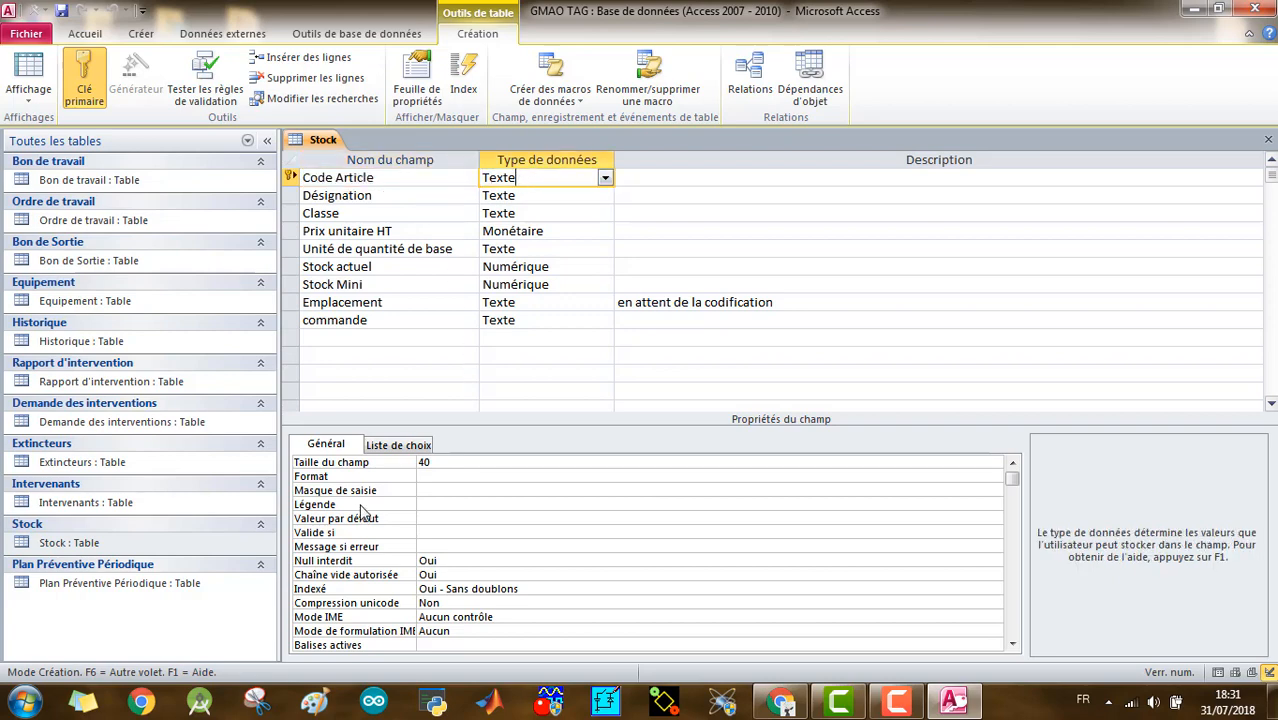
click(456, 467)
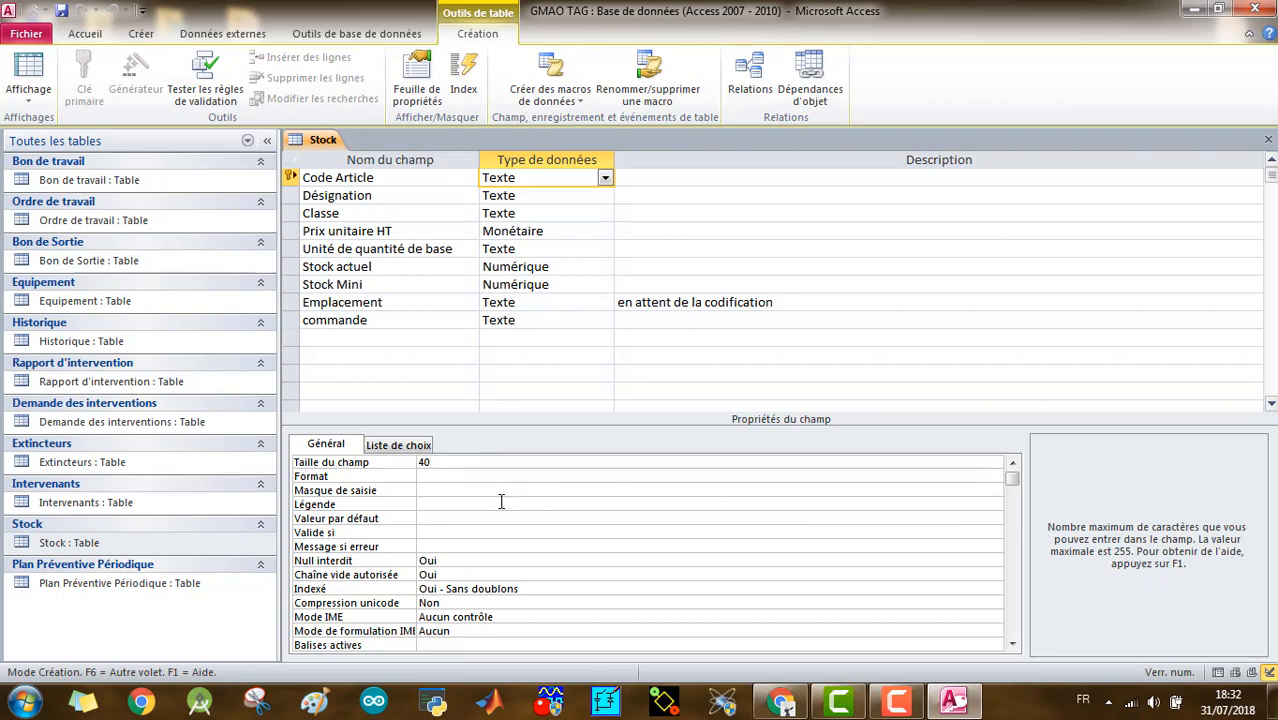
click(460, 477)
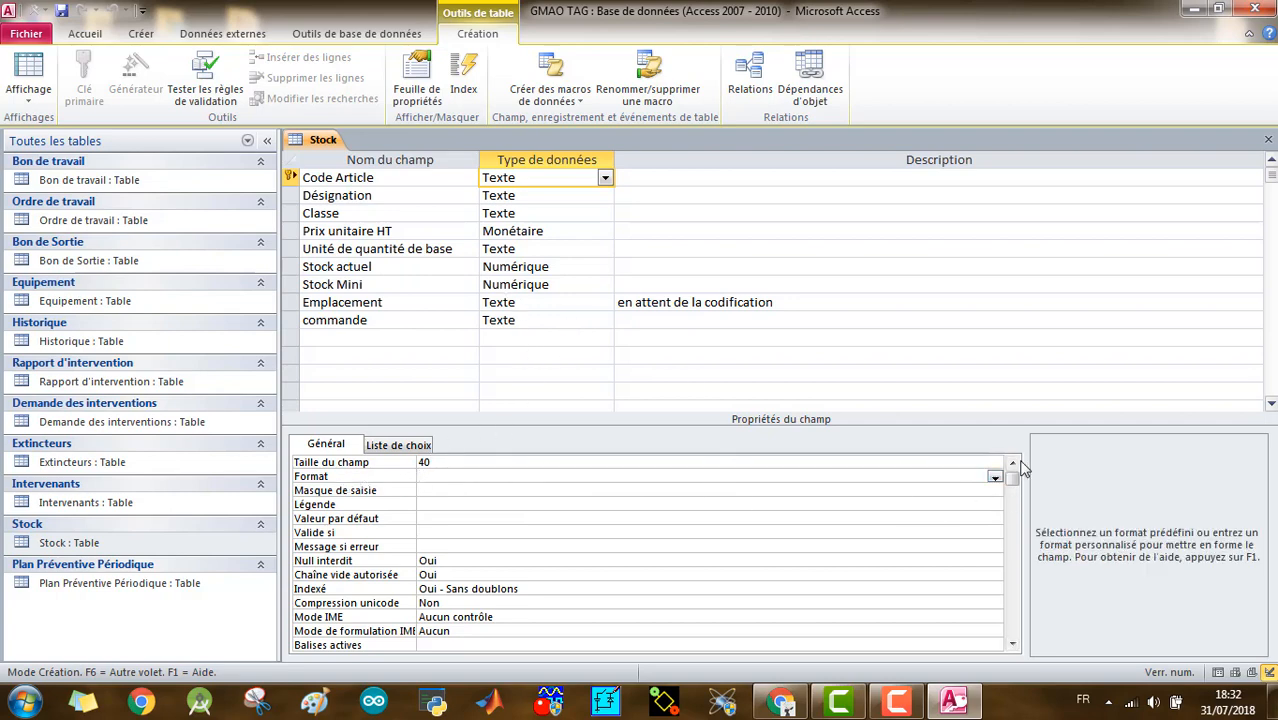
click(995, 477)
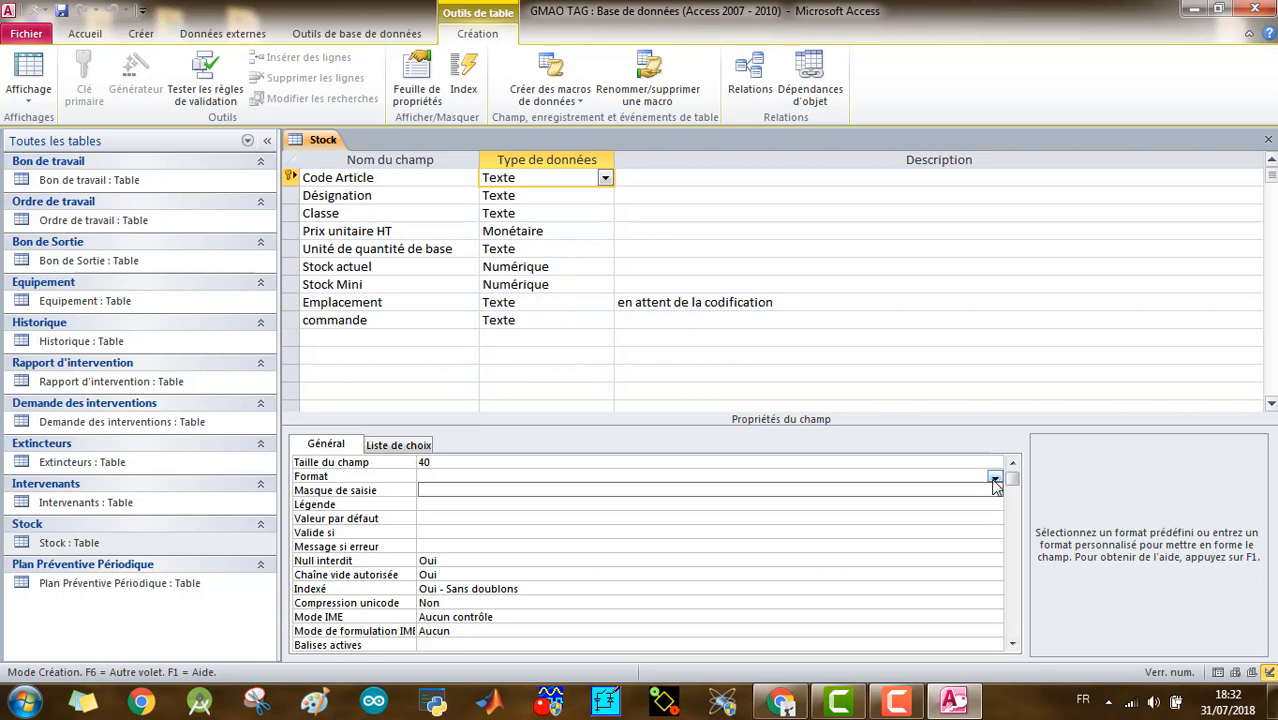
click(391, 489)
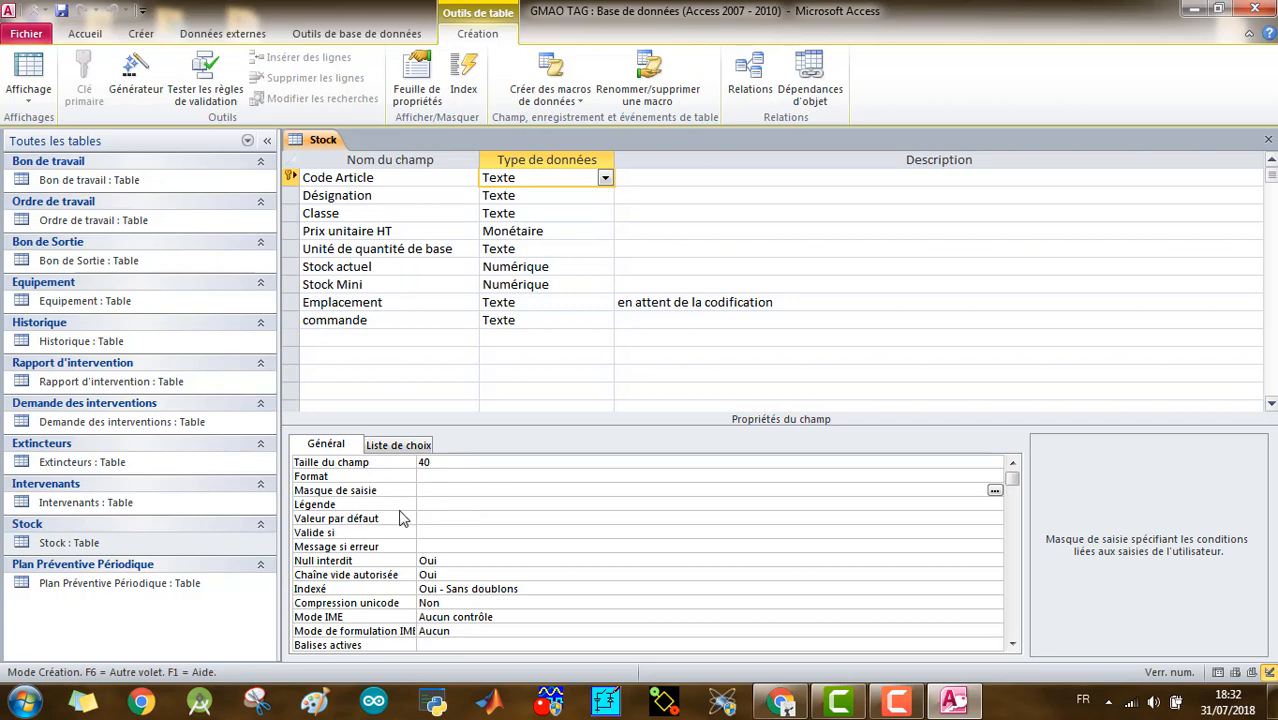
click(443, 519)
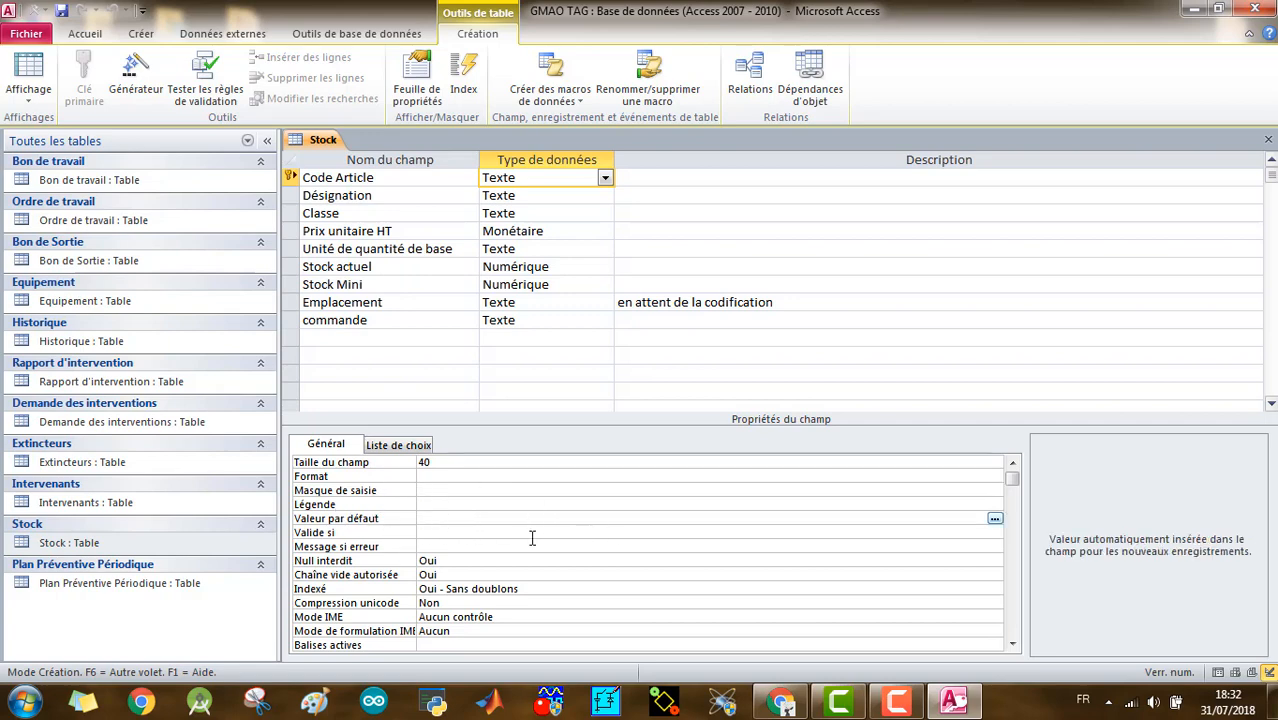
click(416, 530)
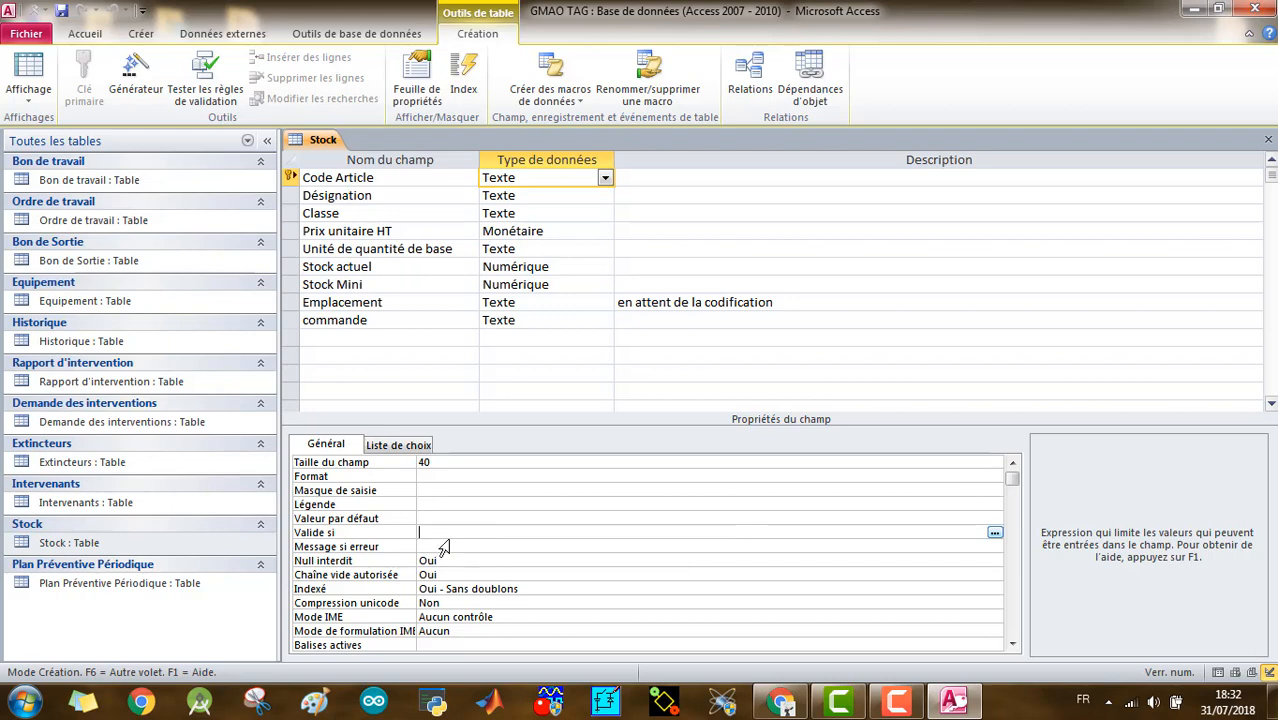
click(422, 546)
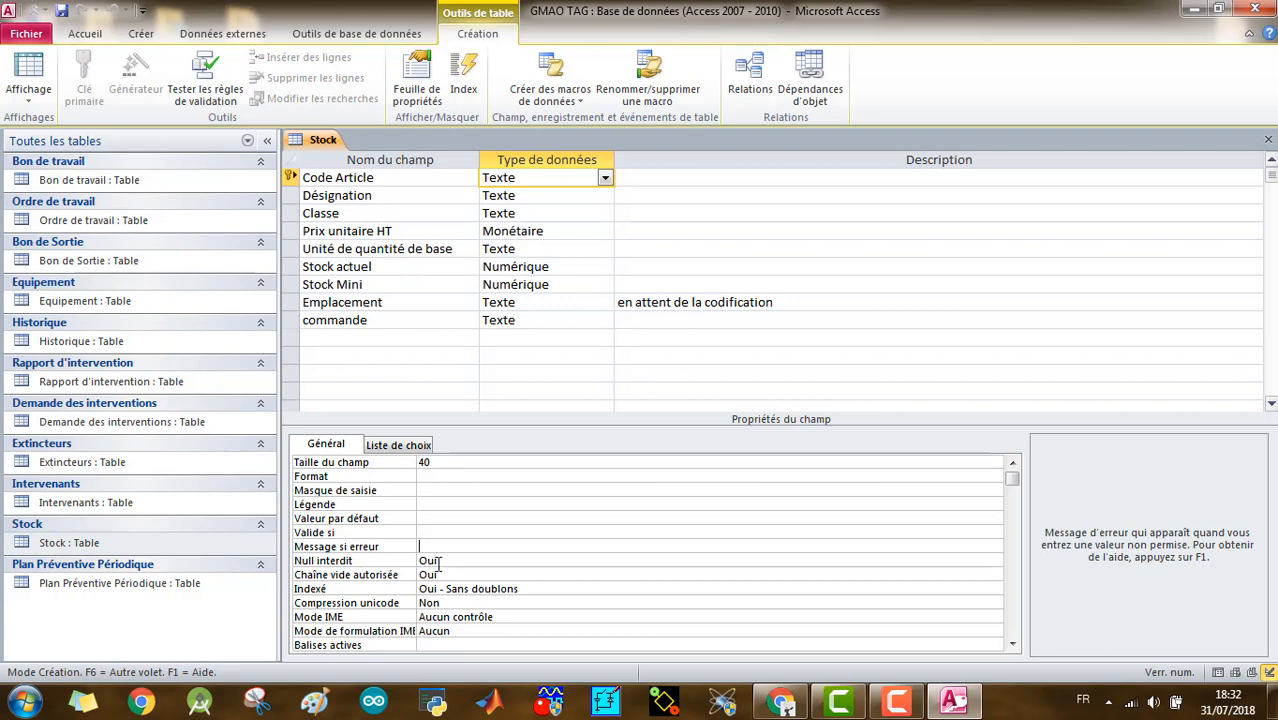
click(450, 575)
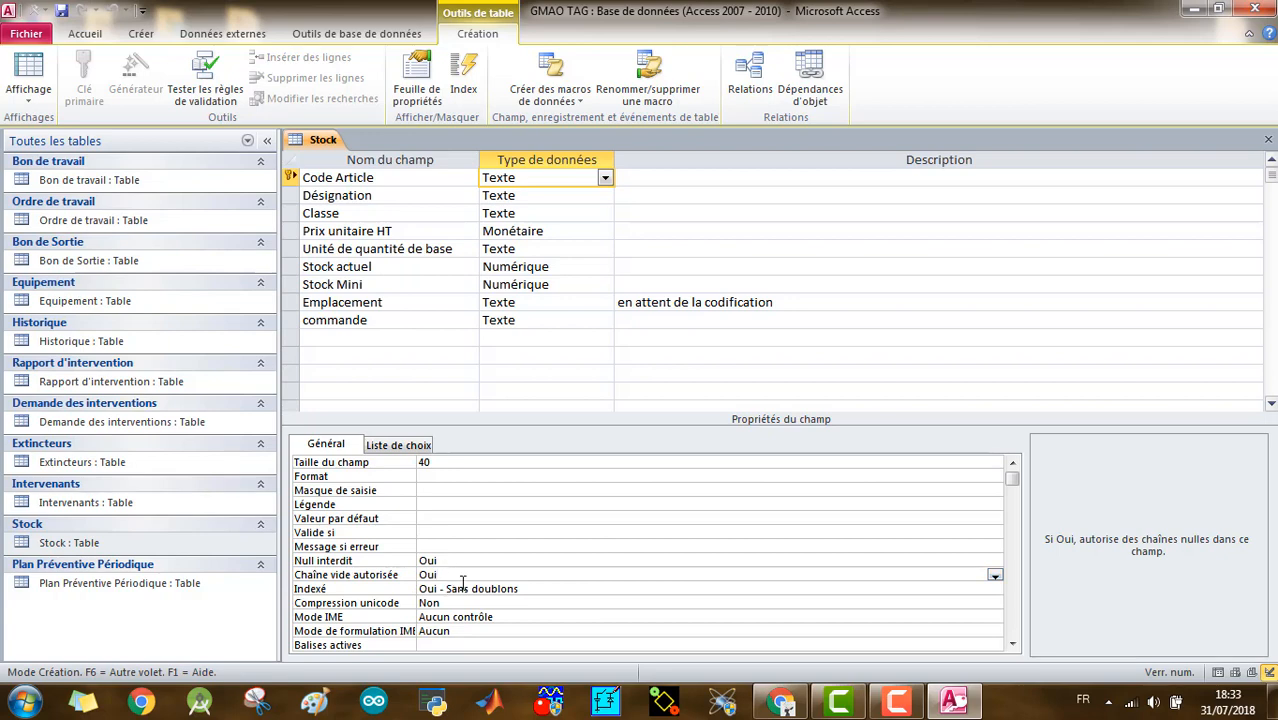
click(543, 589)
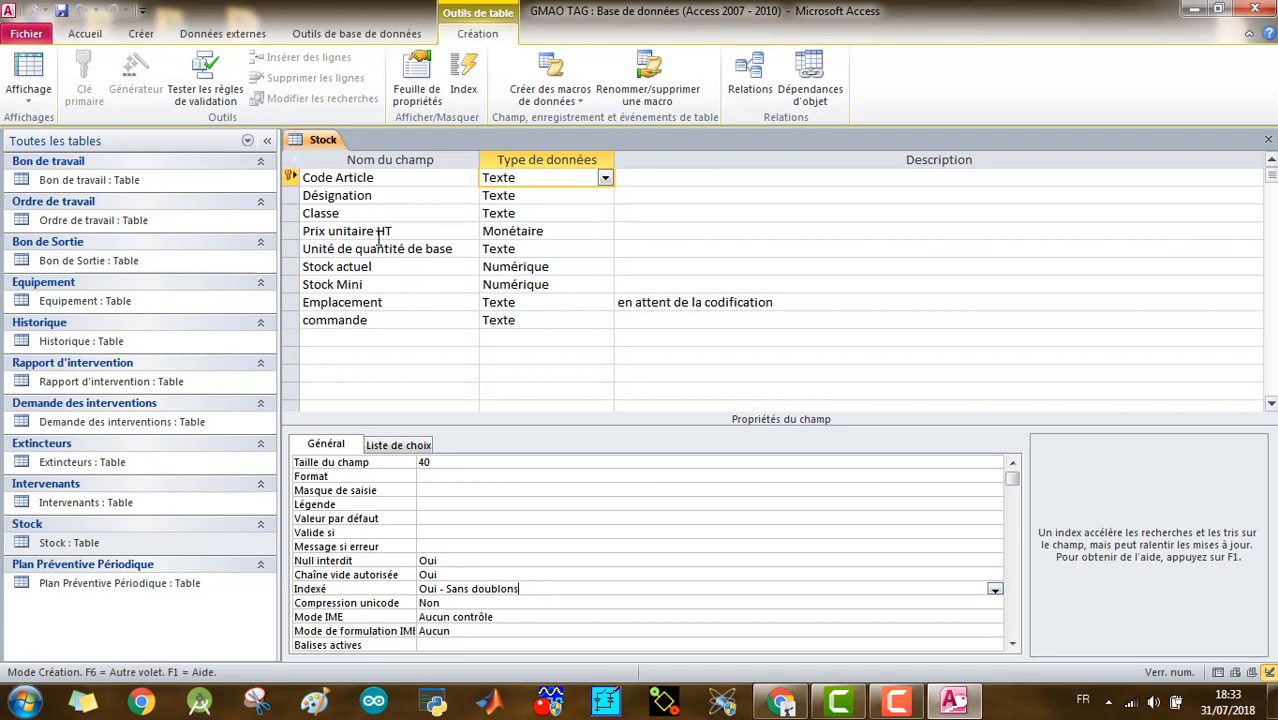
right_click(321, 142)
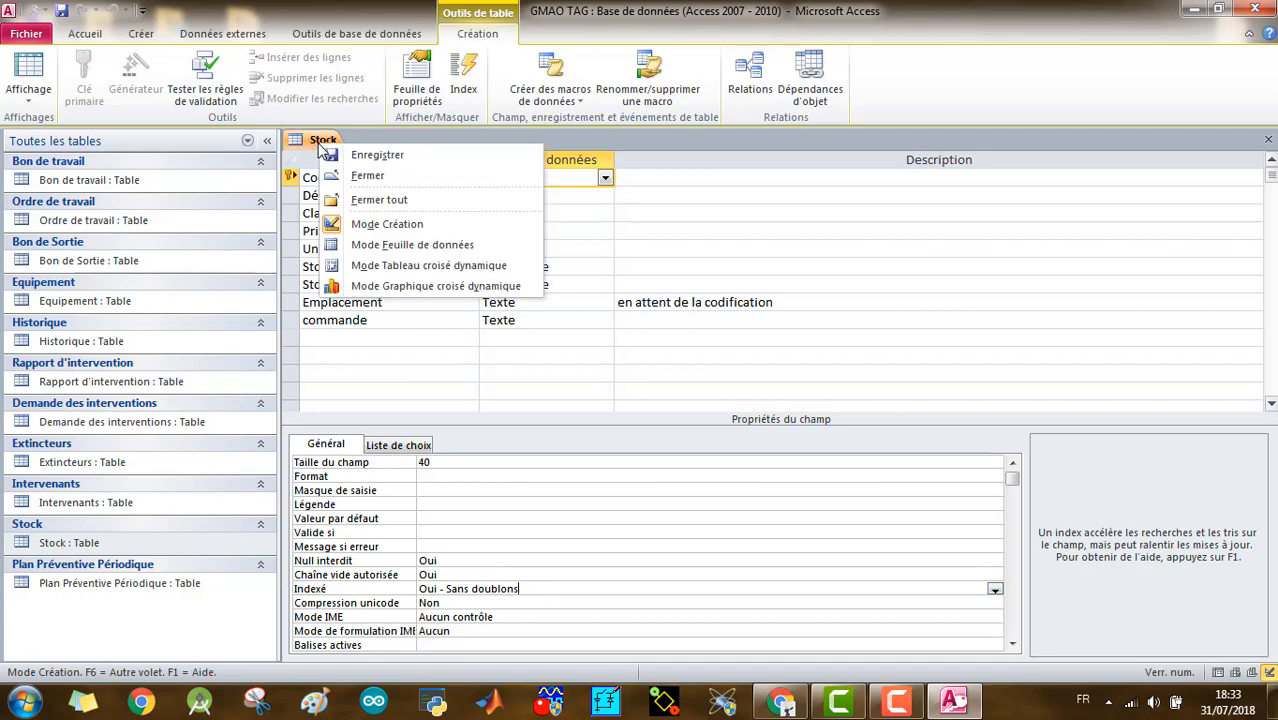
click(367, 175)
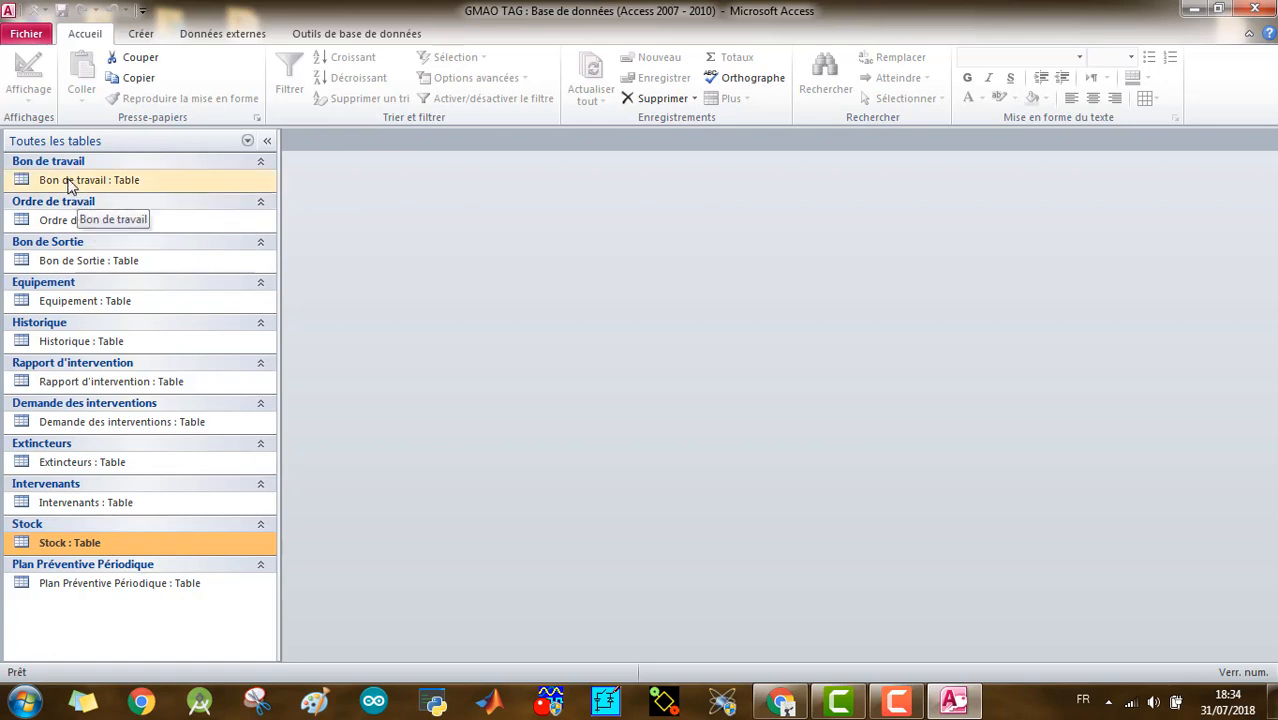
- Open the Ordre de travail table in Design view and widen the field name column to review its fields
double_click(74, 222)
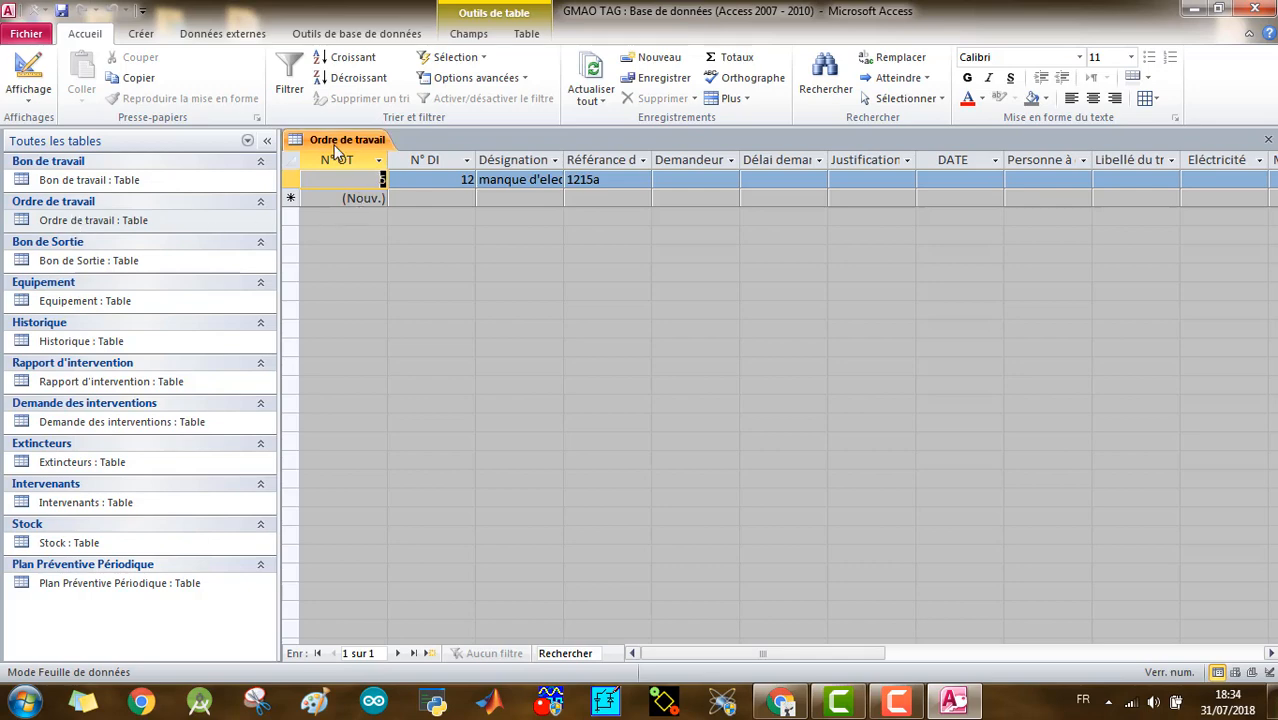
click(40, 72)
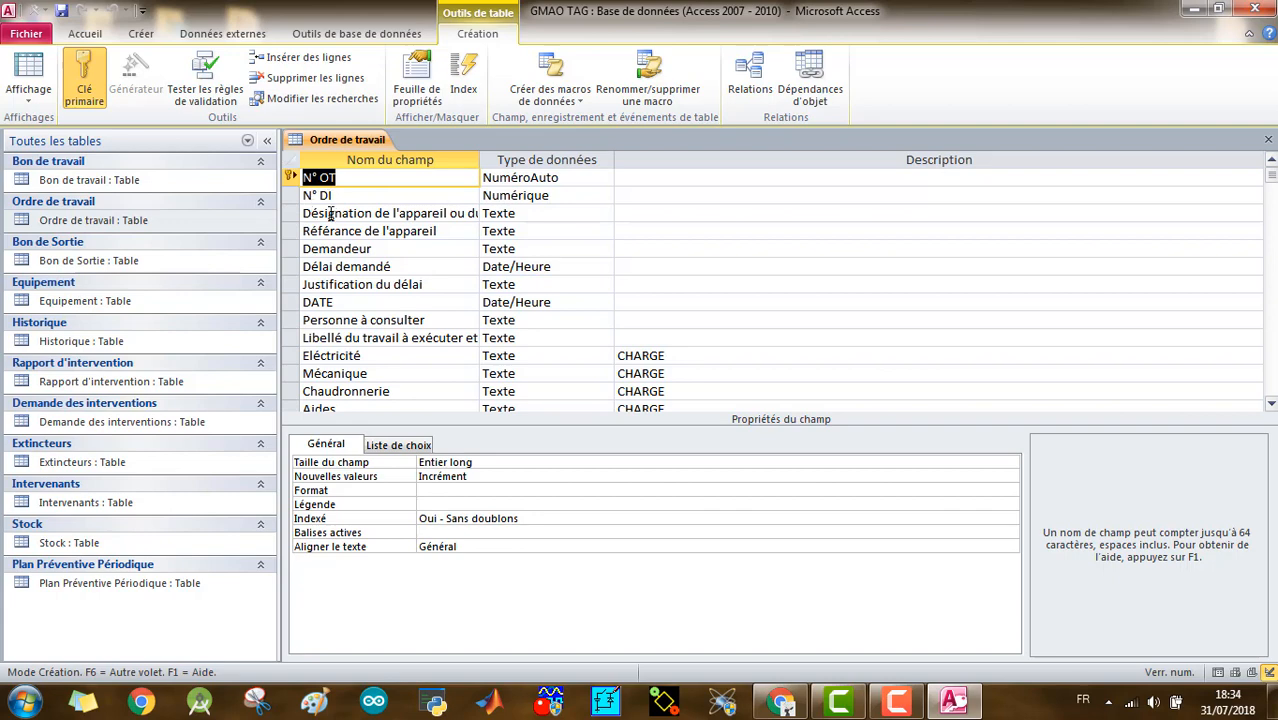
drag(479, 163, 520, 163)
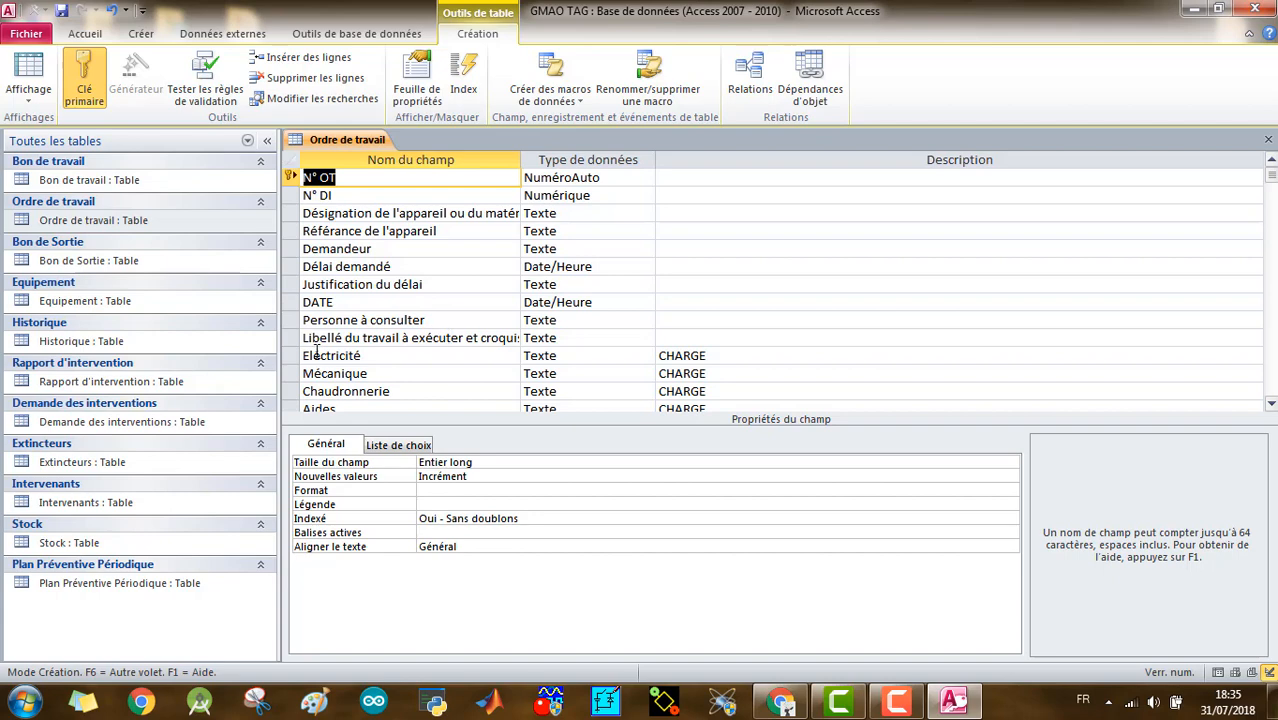
scroll(427, 365, down, 2)
scroll(396, 335, up, 2)
- Open the Bon de travail table in Design view and compare its fields with those of Ordre de travail, including N° BS
double_click(85, 182)
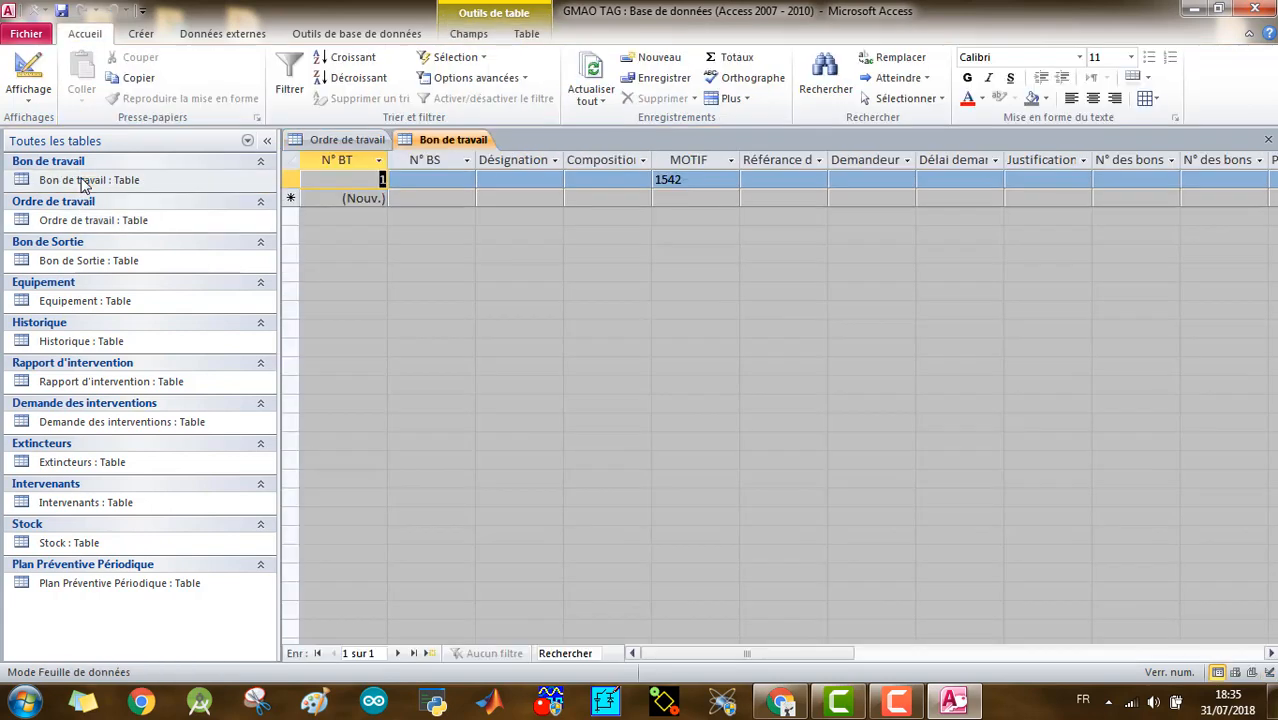
click(38, 75)
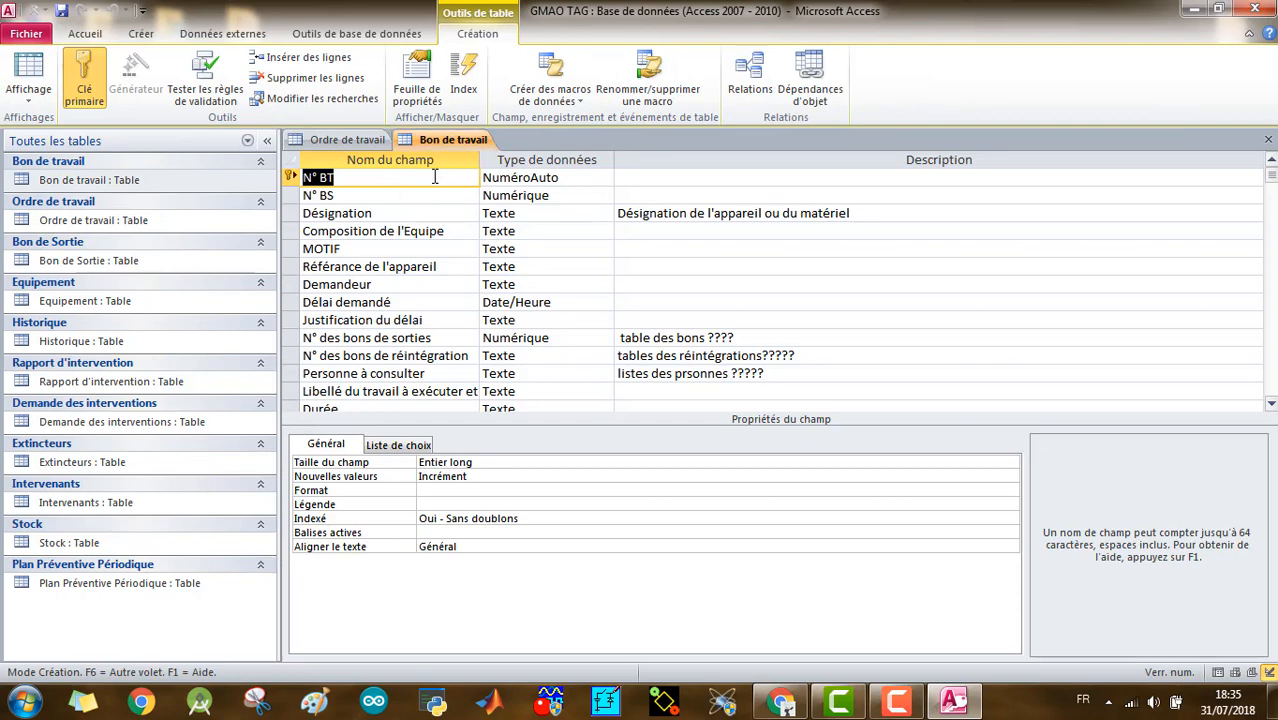
click(362, 140)
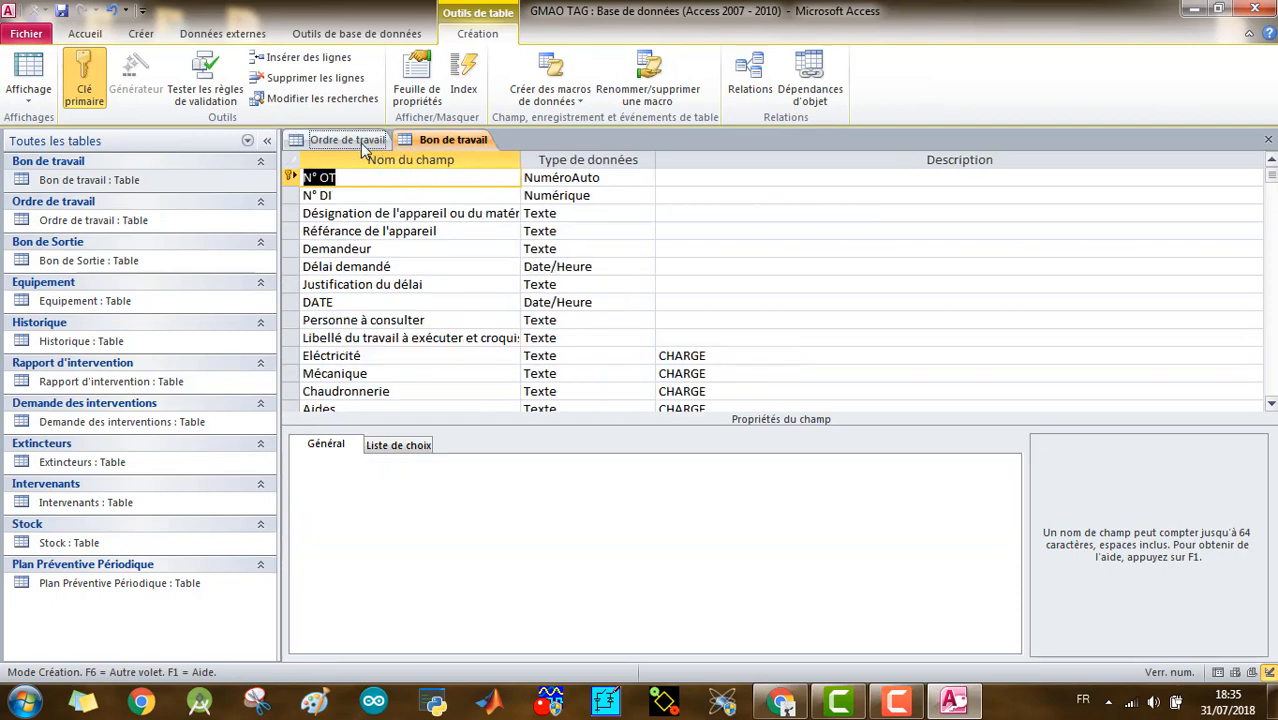
click(459, 146)
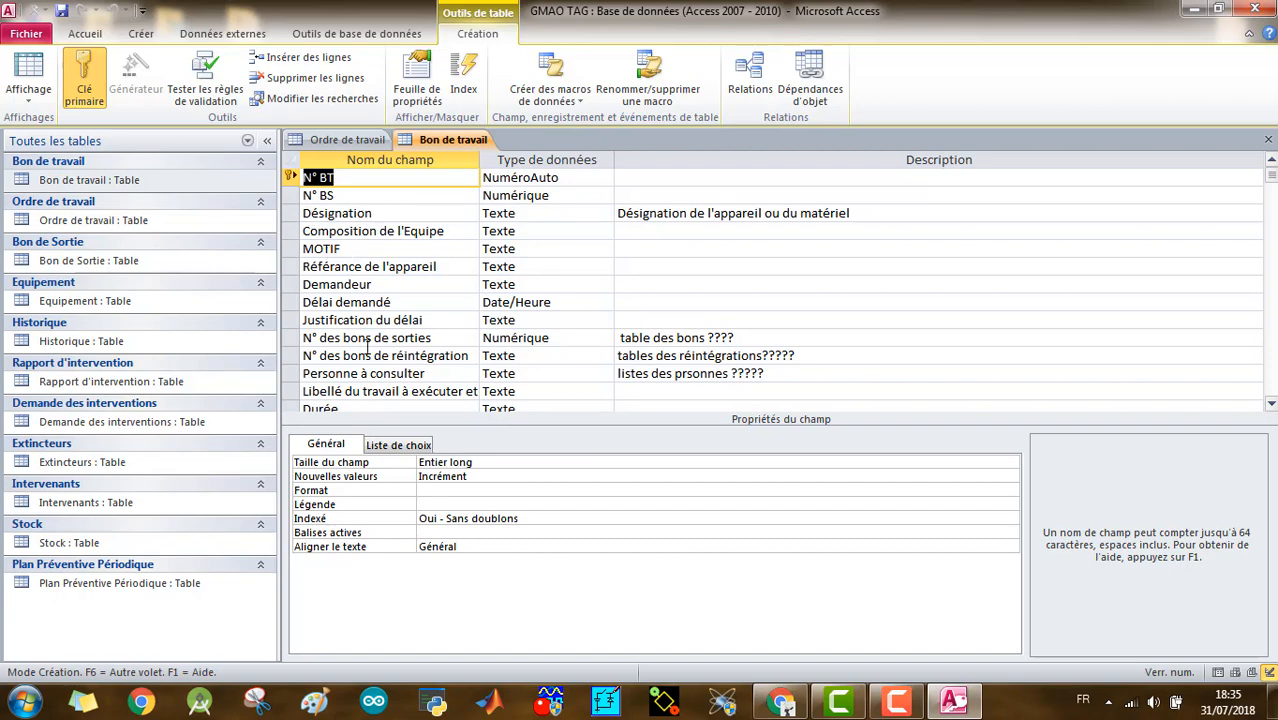
click(370, 195)
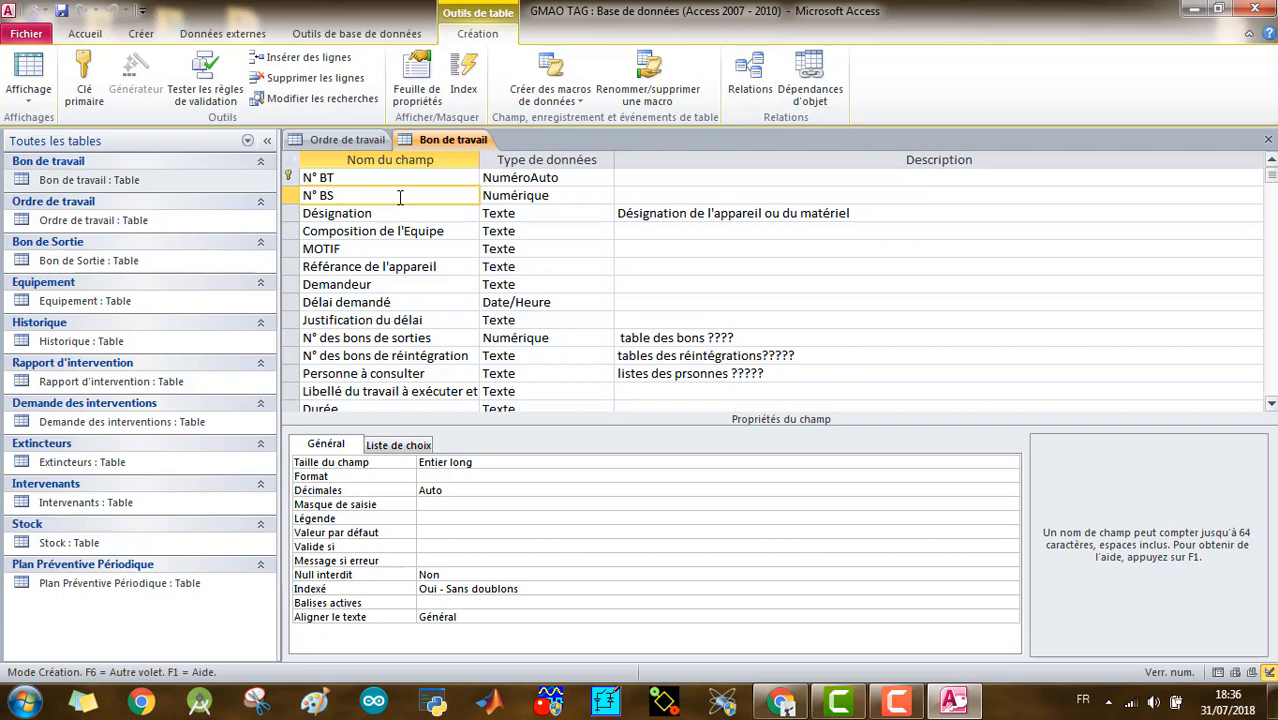
- Examine the N° OT primary key in Ordre de travail and the corresponding N° OT field in the Bon de travail field list
click(365, 142)
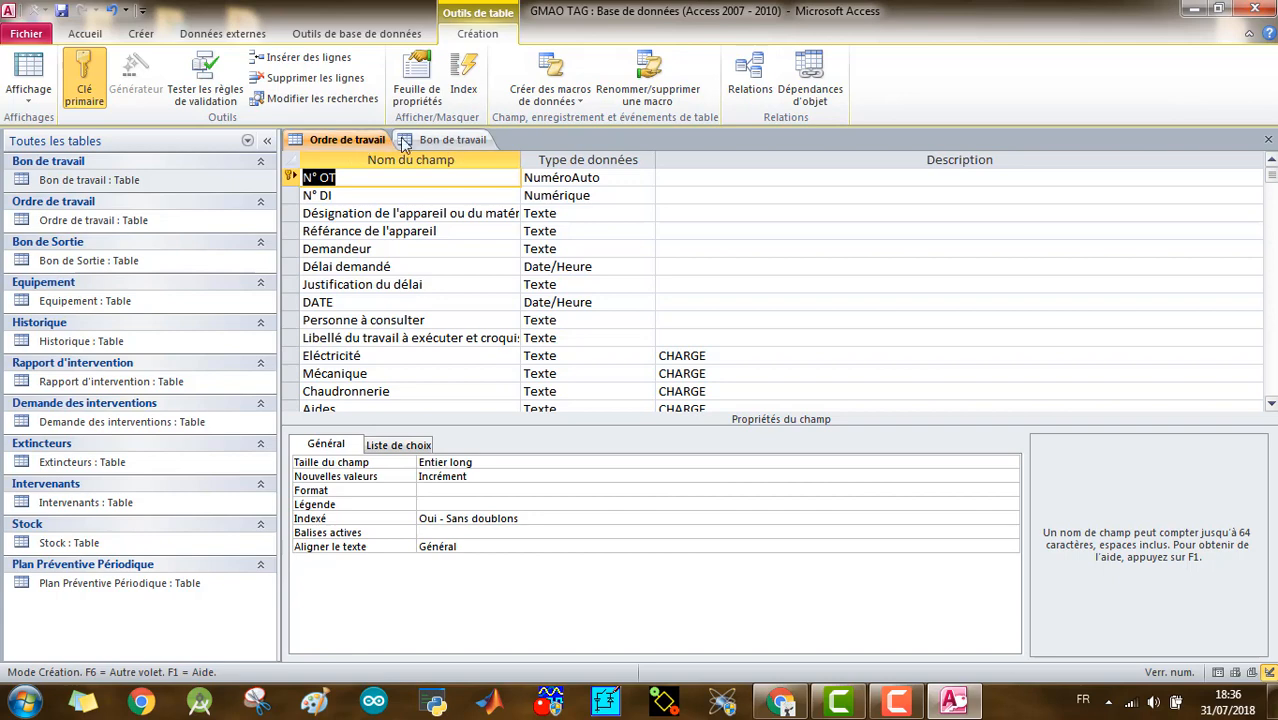
click(450, 140)
scroll(379, 283, down, 4)
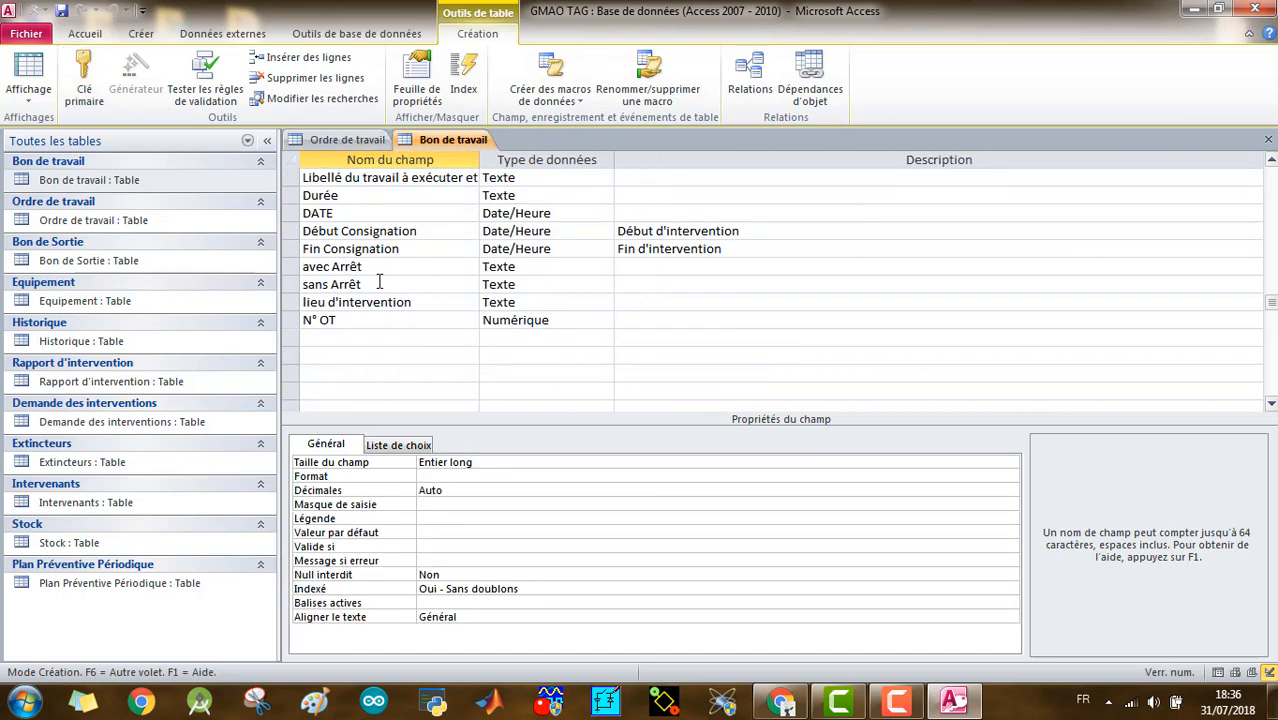
scroll(379, 283, up, 5)
click(346, 140)
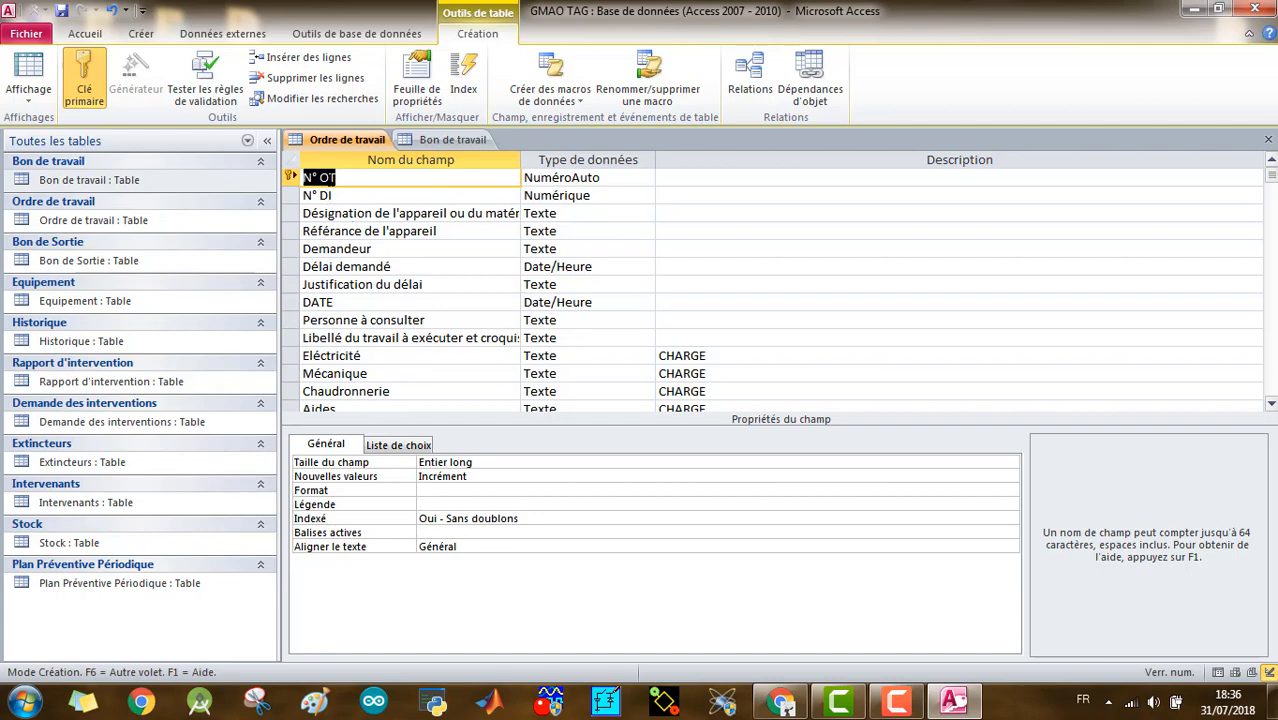
click(349, 177)
click(419, 142)
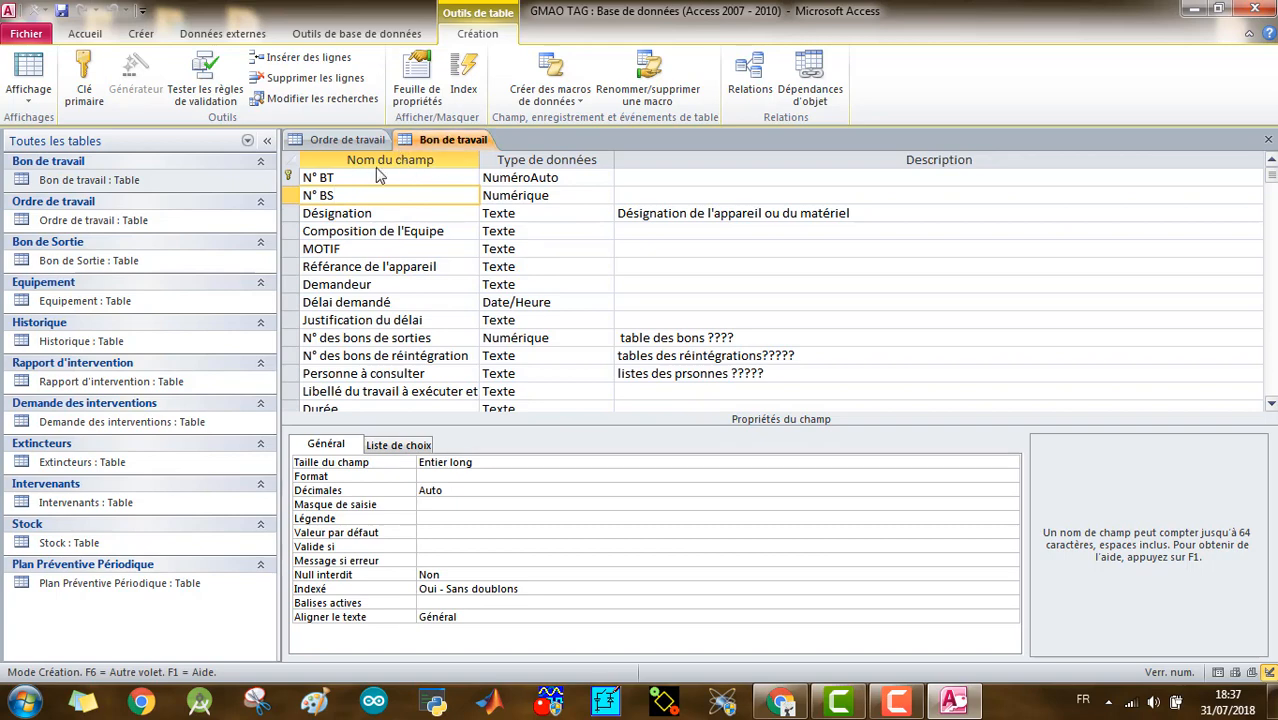
scroll(394, 209, down, 4)
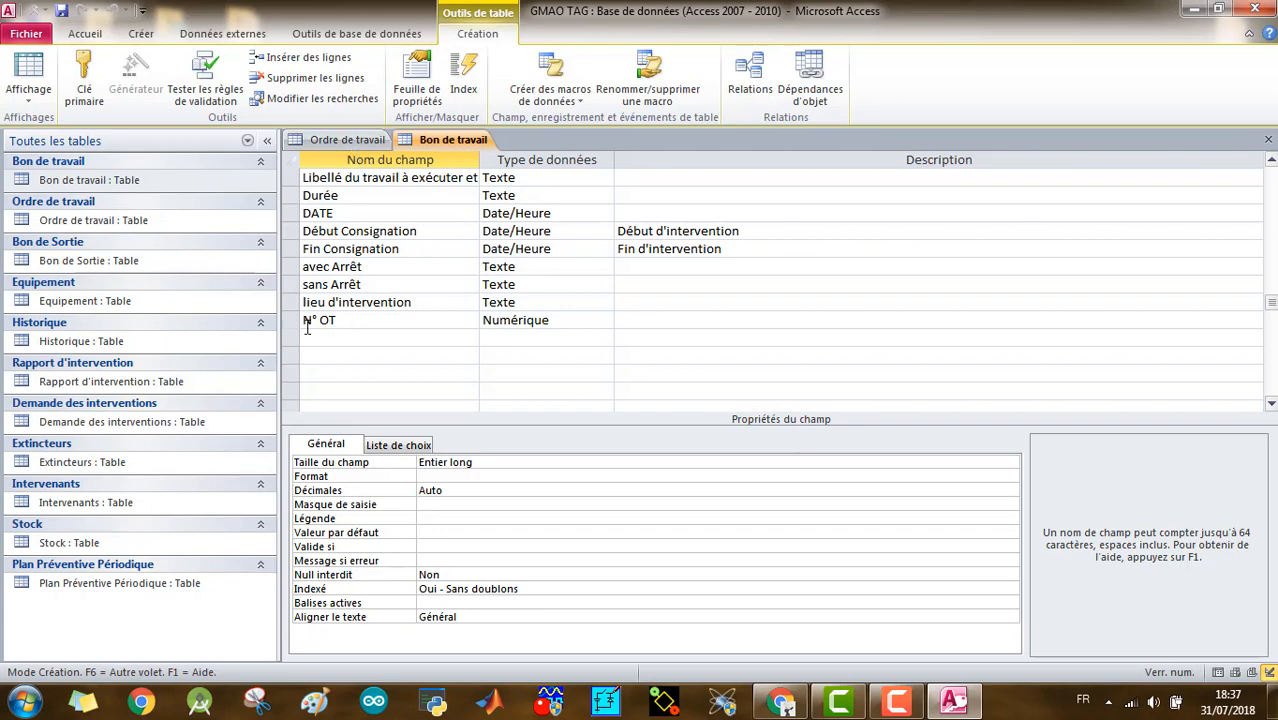
scroll(356, 322, up, 5)
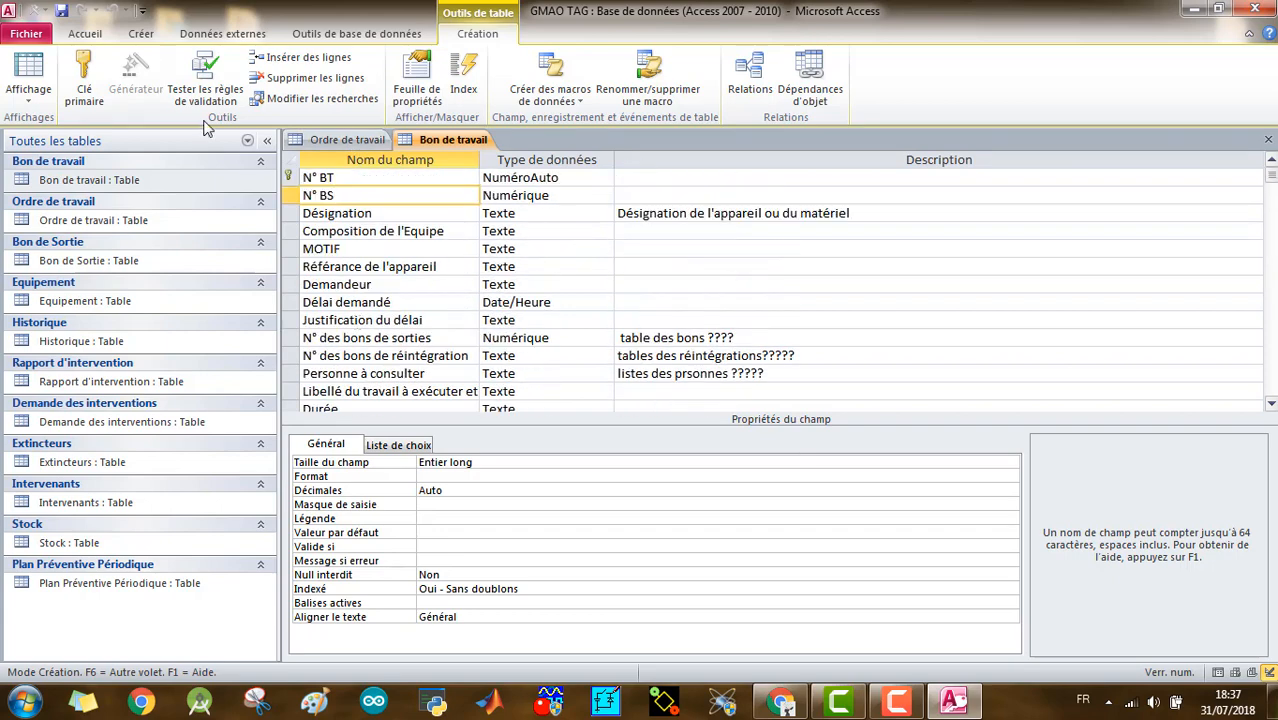
- Close the Bon de travail and Ordre de travail tables and open the database's Relationships view
right_click(436, 142)
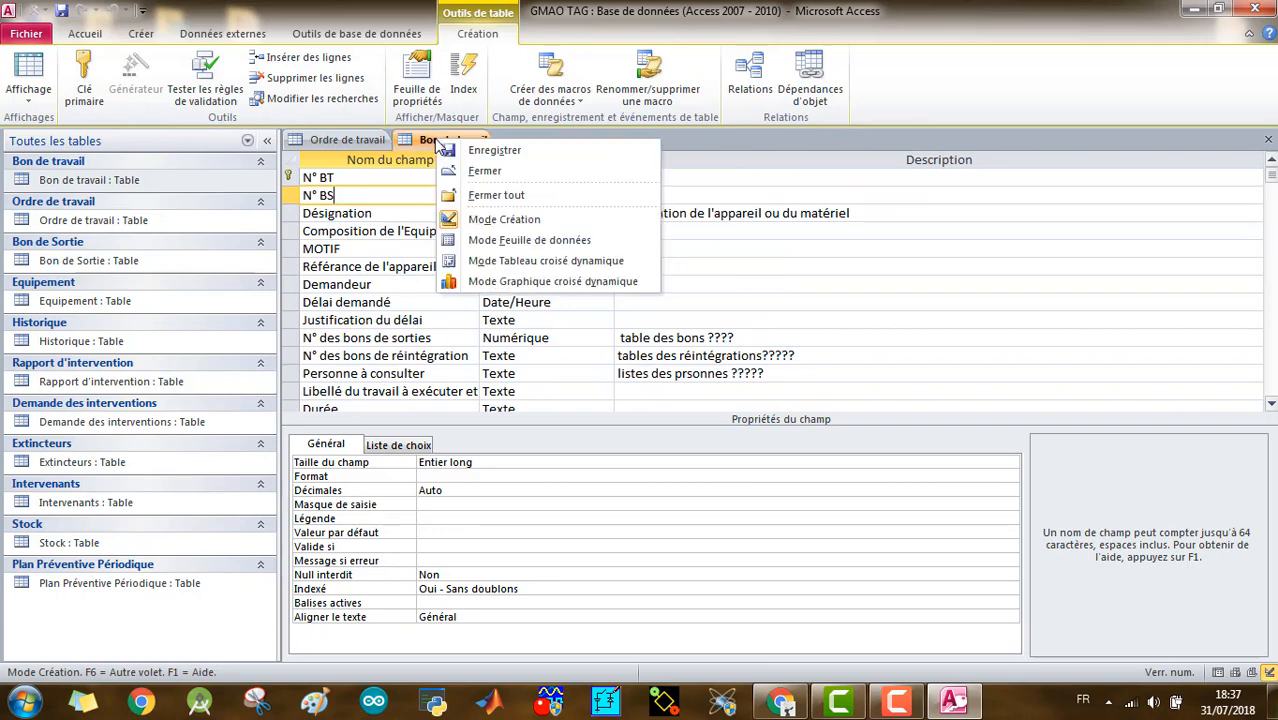
click(484, 170)
right_click(366, 141)
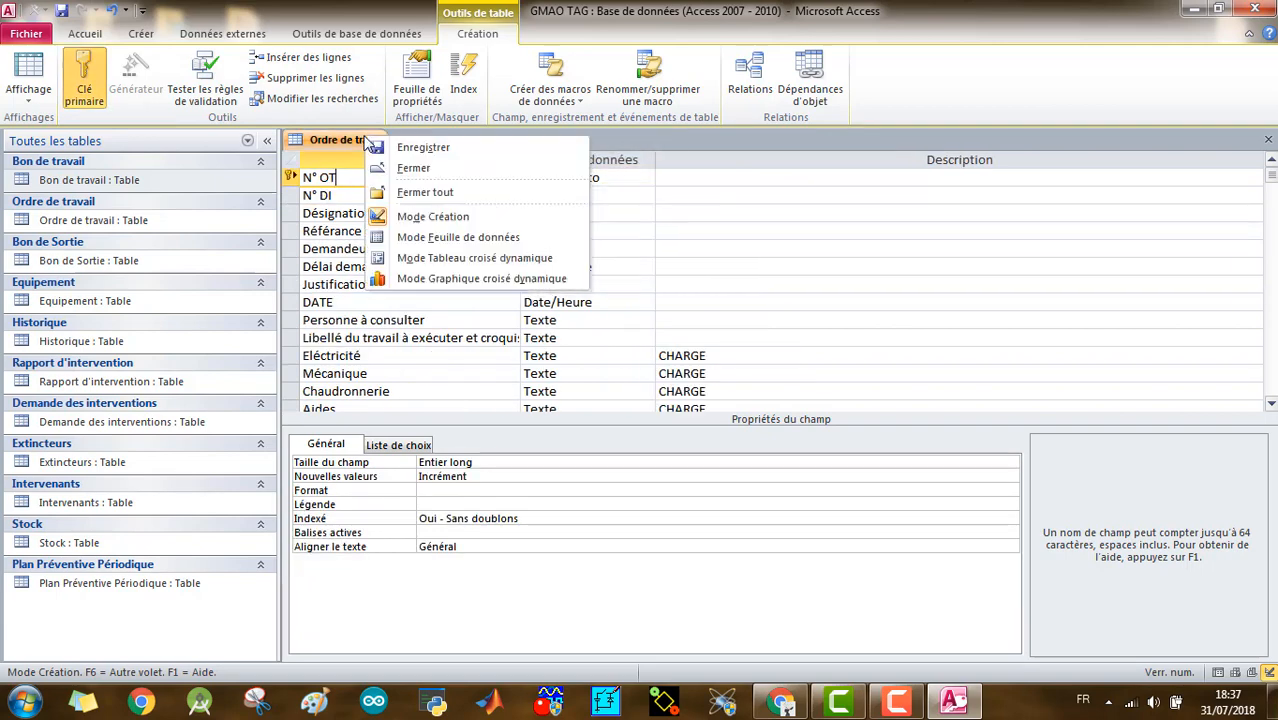
click(402, 168)
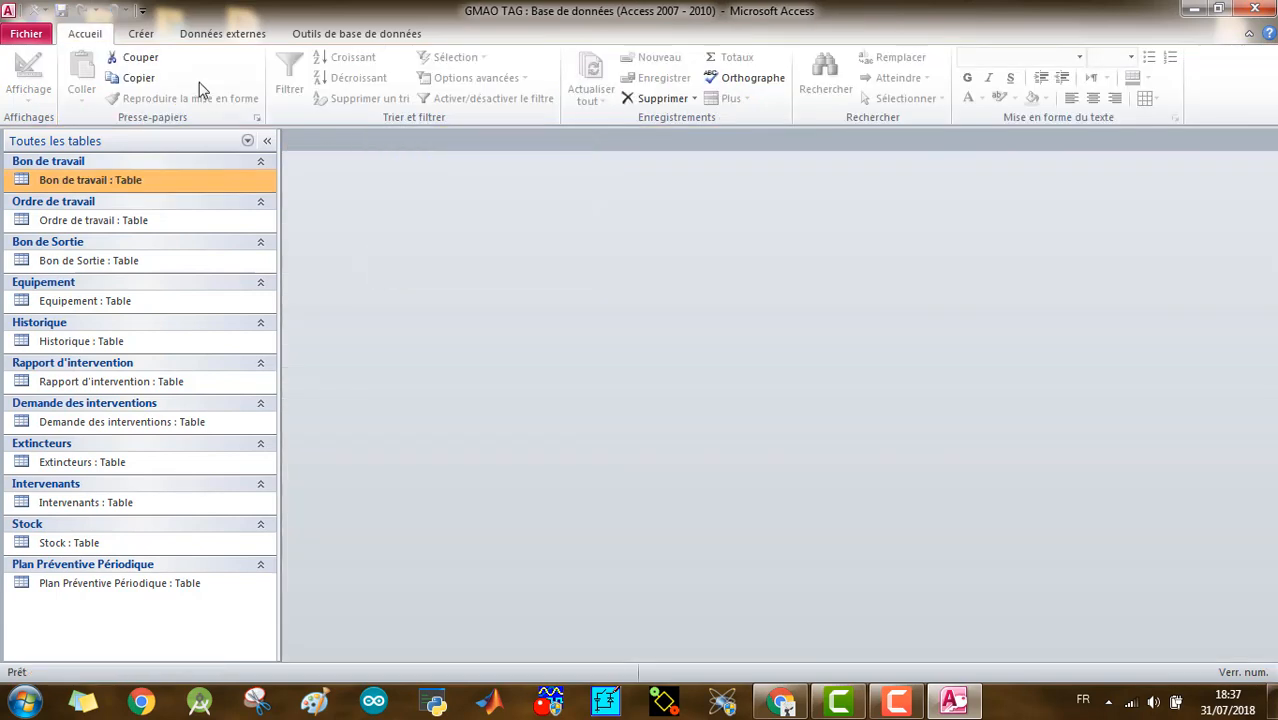
click(333, 36)
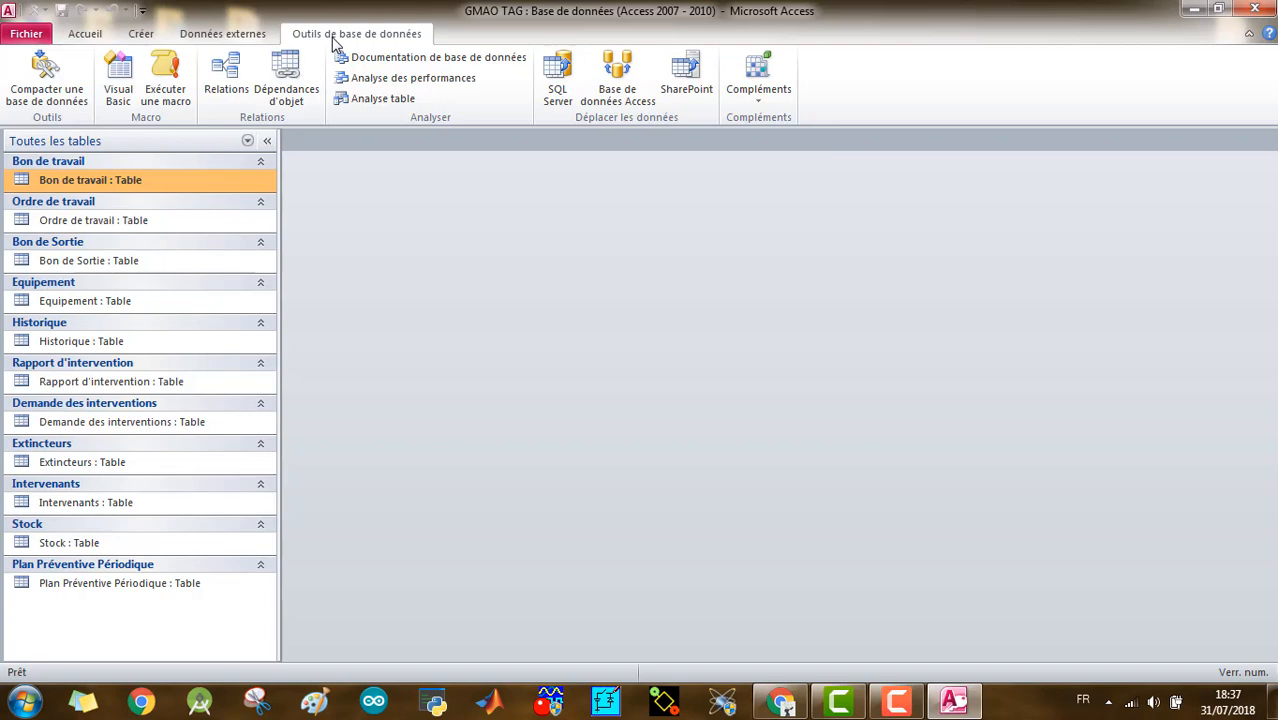
click(226, 80)
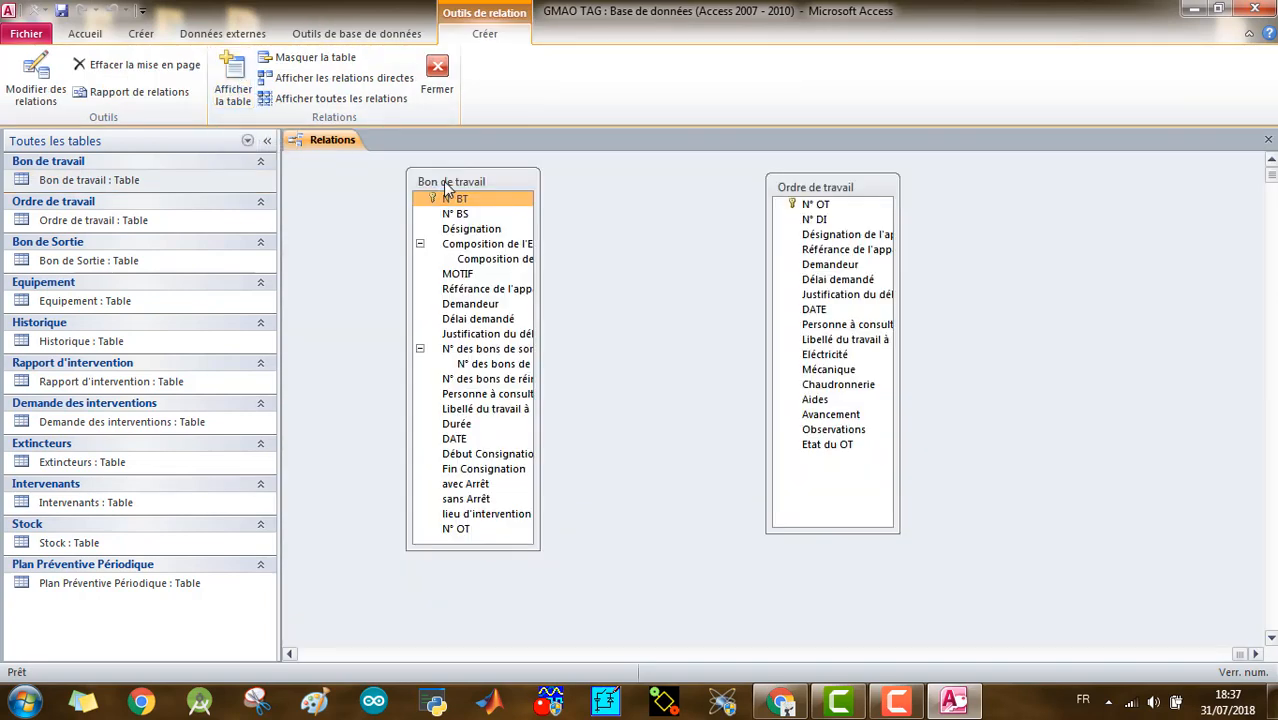
- Hide the Bon de travail and Ordre de travail tables from the relationships layout
right_click(447, 185)
click(517, 238)
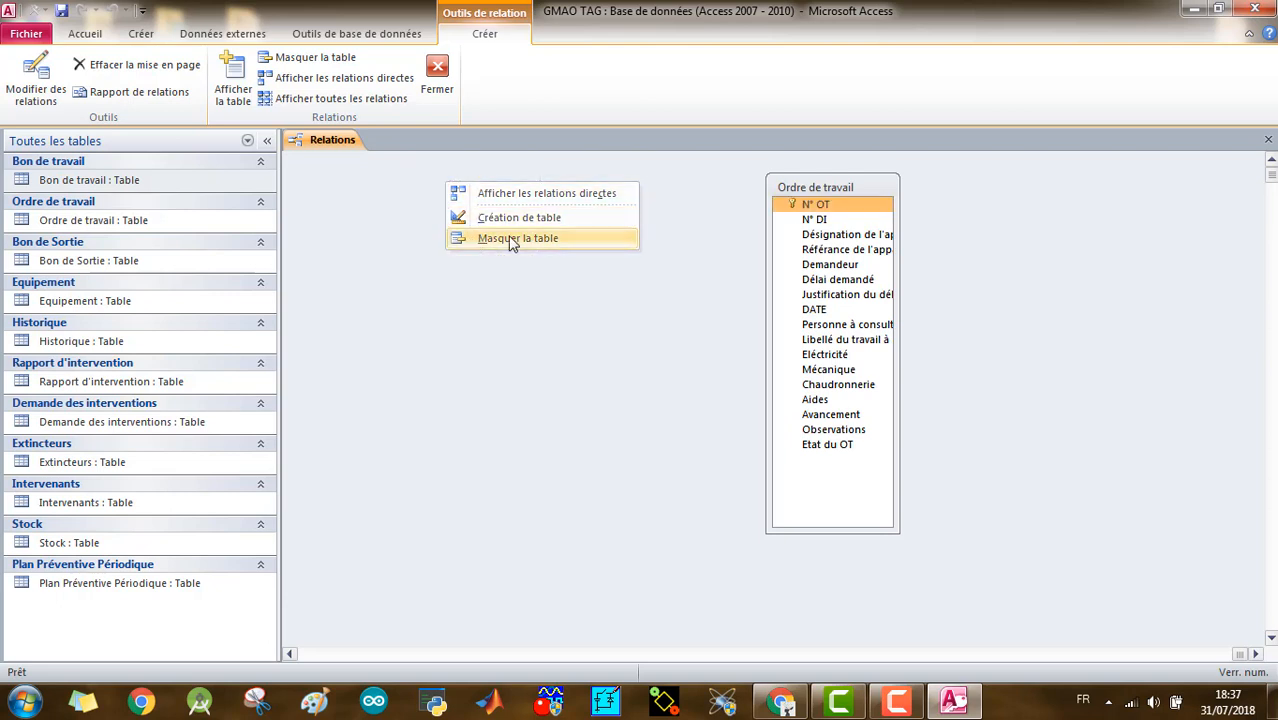
right_click(786, 190)
click(806, 244)
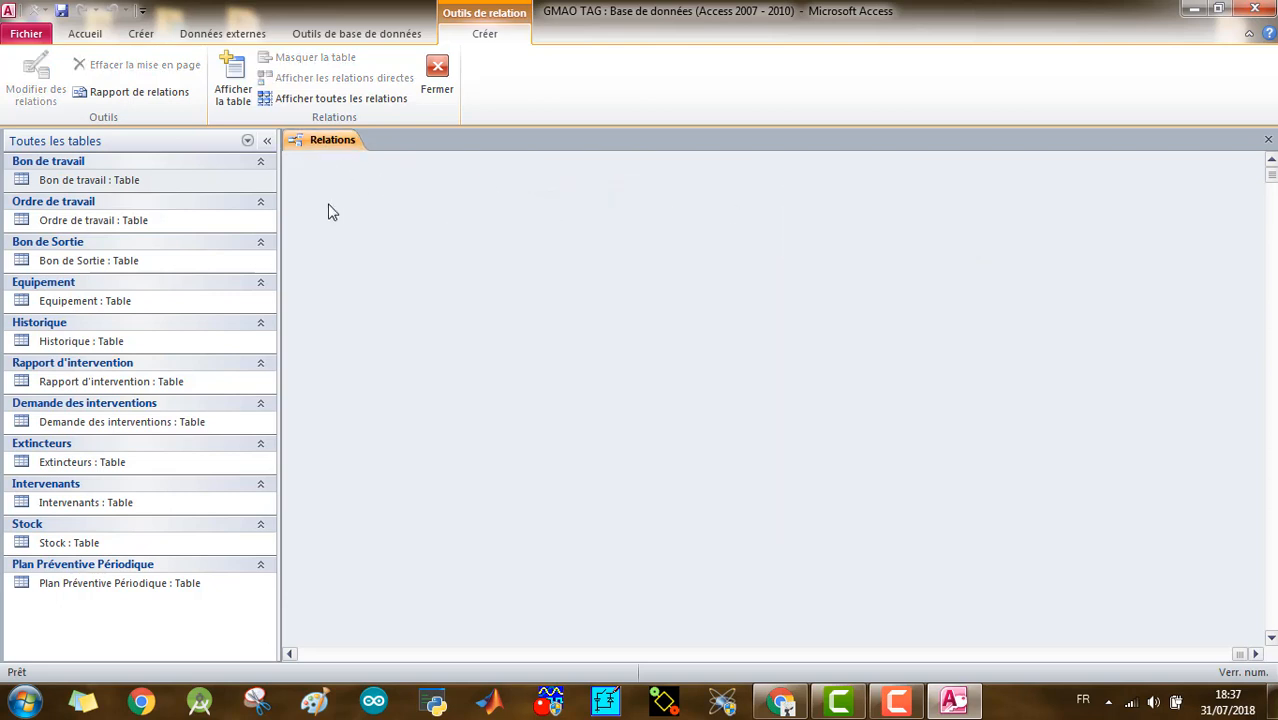
- Add the Bon de travail and Ordre de travail tables to the empty relationships layout
click(235, 80)
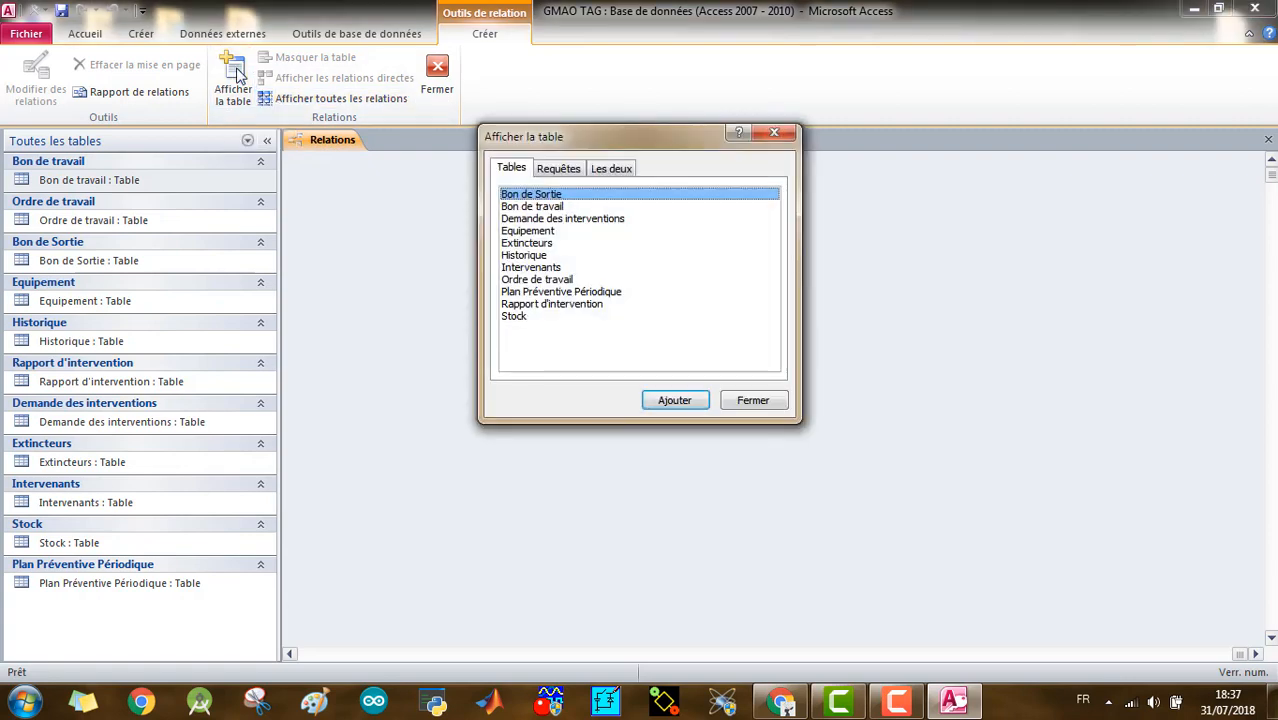
drag(594, 143, 535, 175)
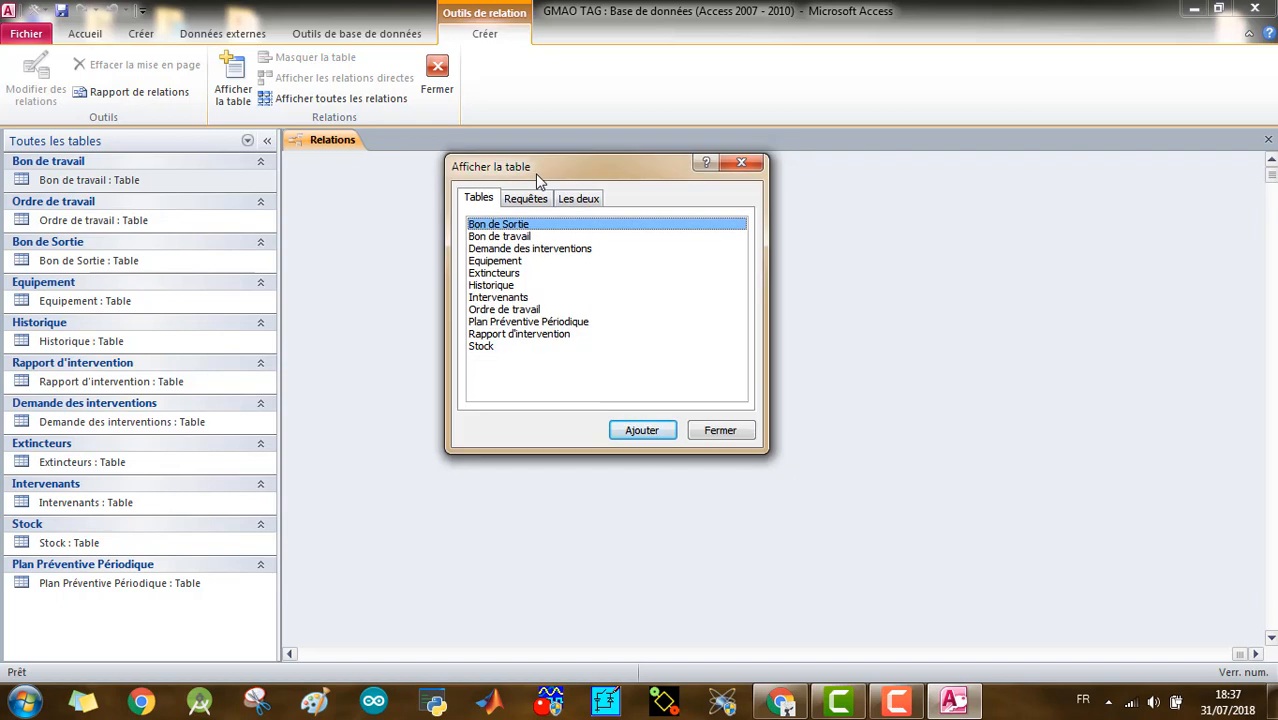
double_click(503, 237)
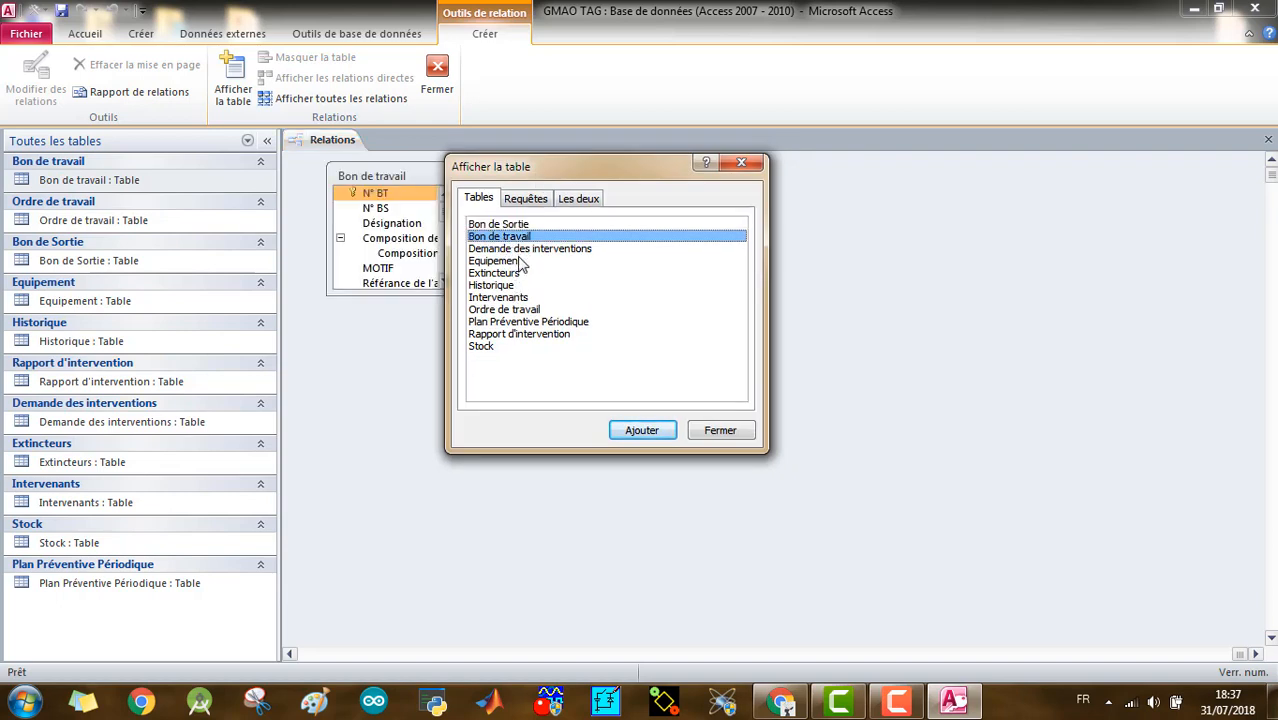
double_click(505, 310)
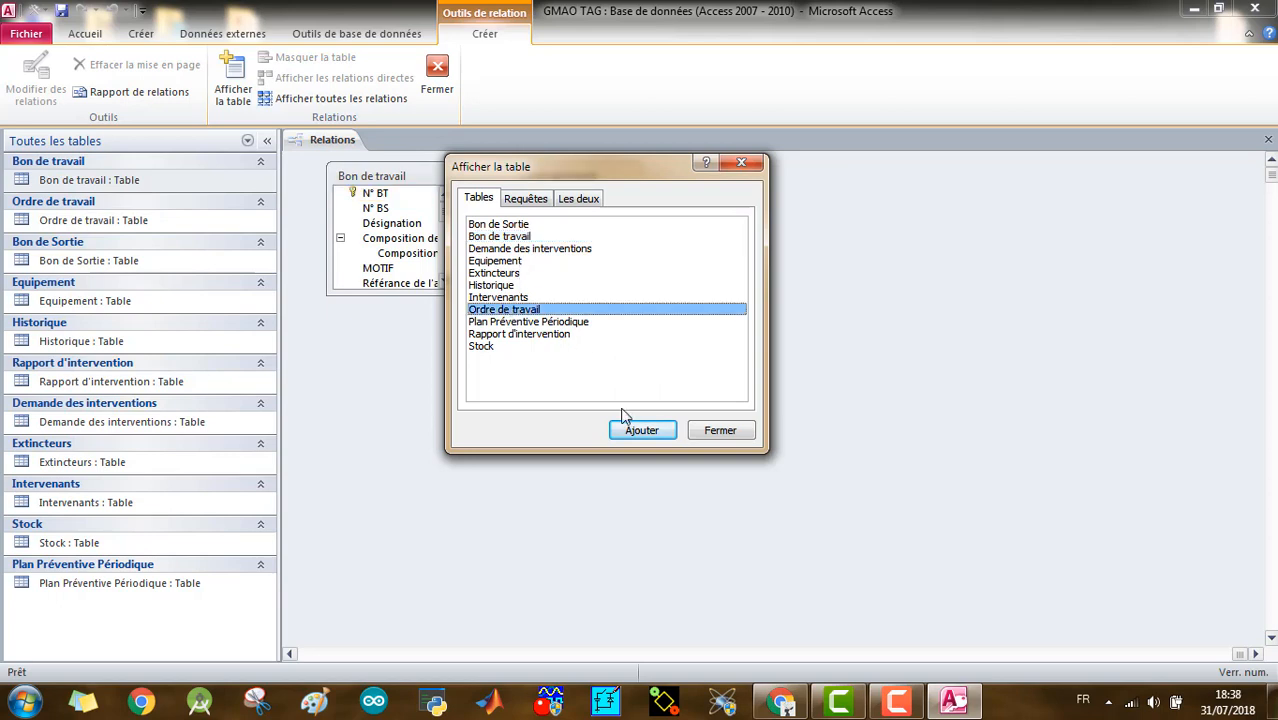
click(718, 431)
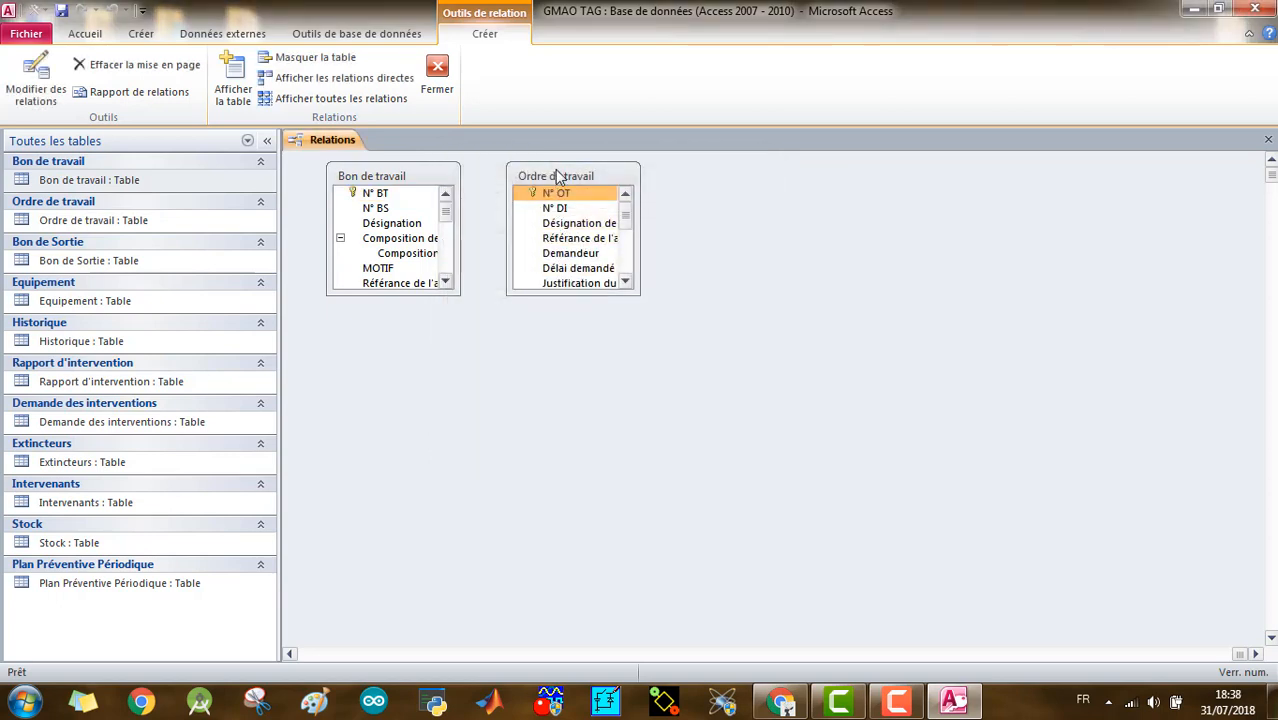
- Separate the Bon de travail and Ordre de travail field lists and enlarge both to show all their fields in full
drag(559, 177, 854, 192)
drag(868, 311, 890, 488)
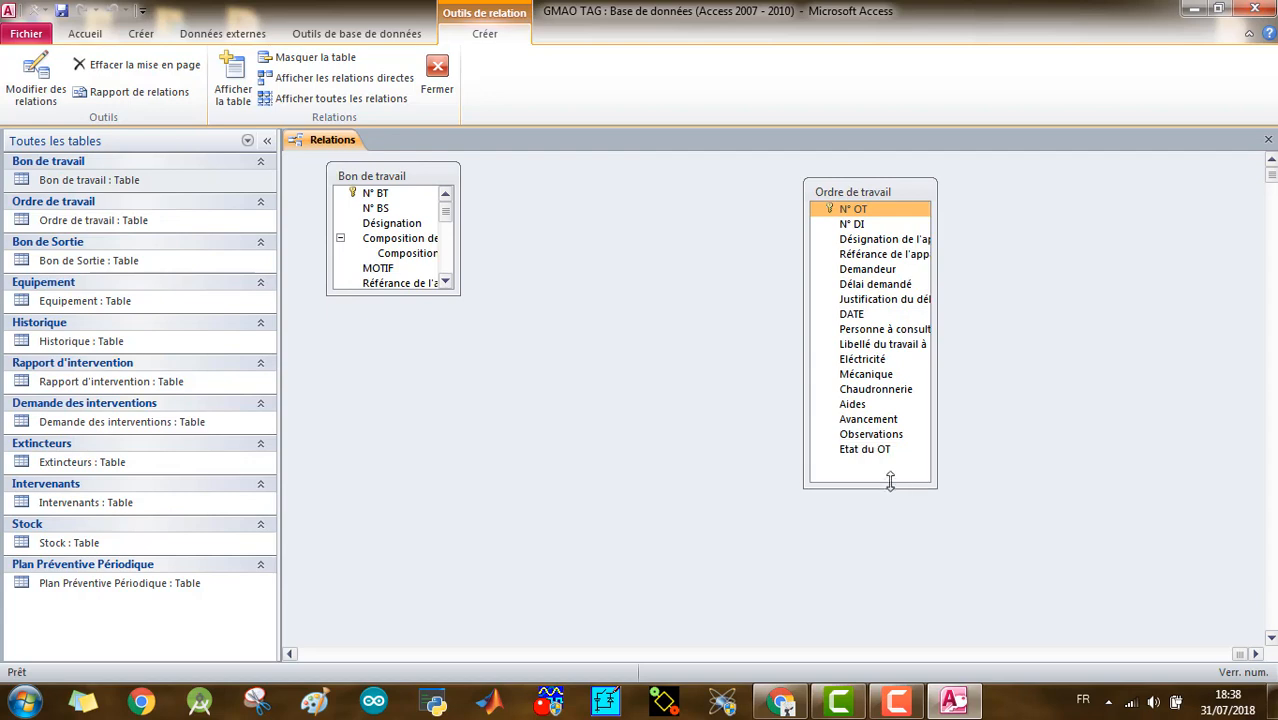
drag(459, 296, 634, 552)
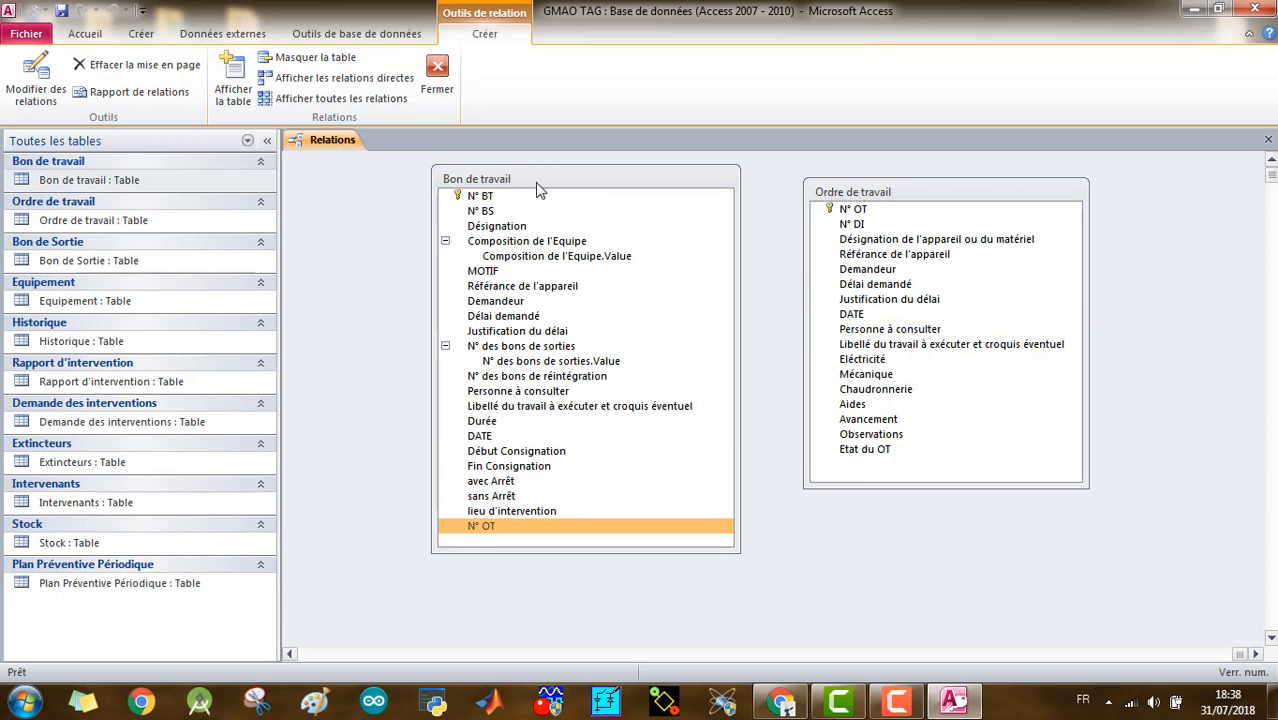
- Compare the N° OT primary key of Ordre de travail with the N° OT field of Bon de travail in the relationships layout
click(843, 209)
click(845, 316)
drag(845, 316, 854, 210)
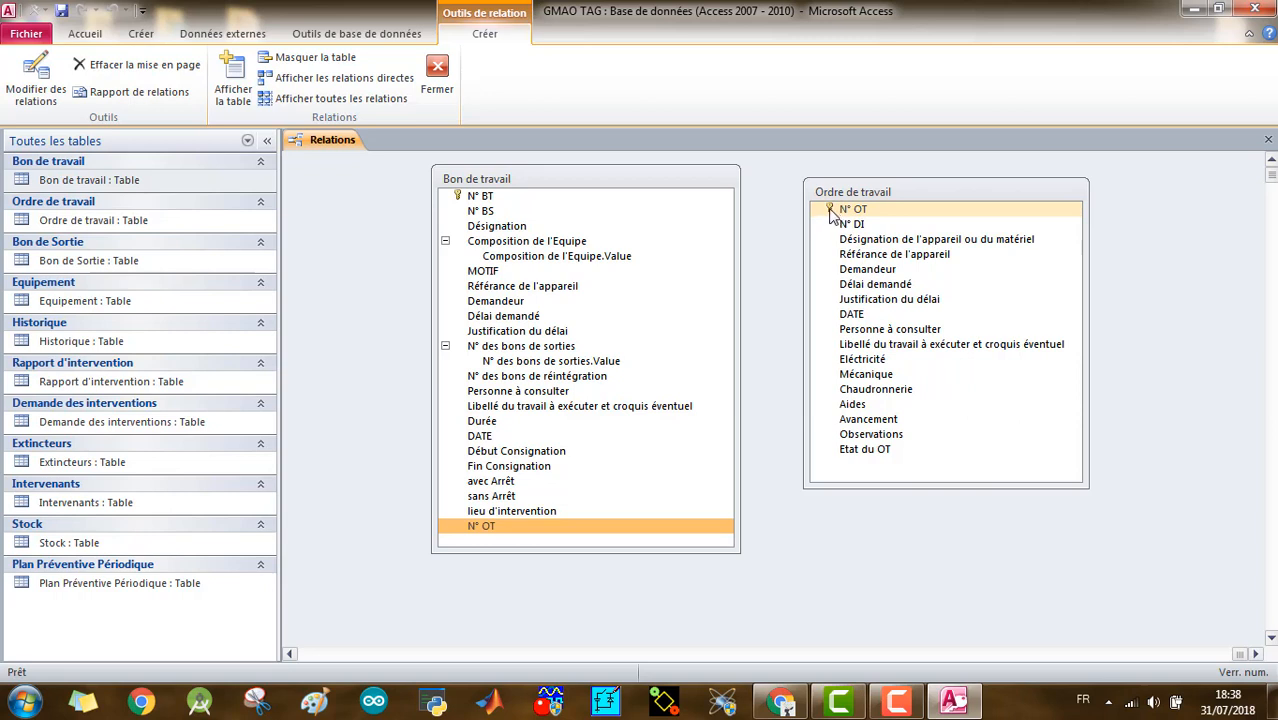
drag(840, 207, 474, 538)
click(846, 211)
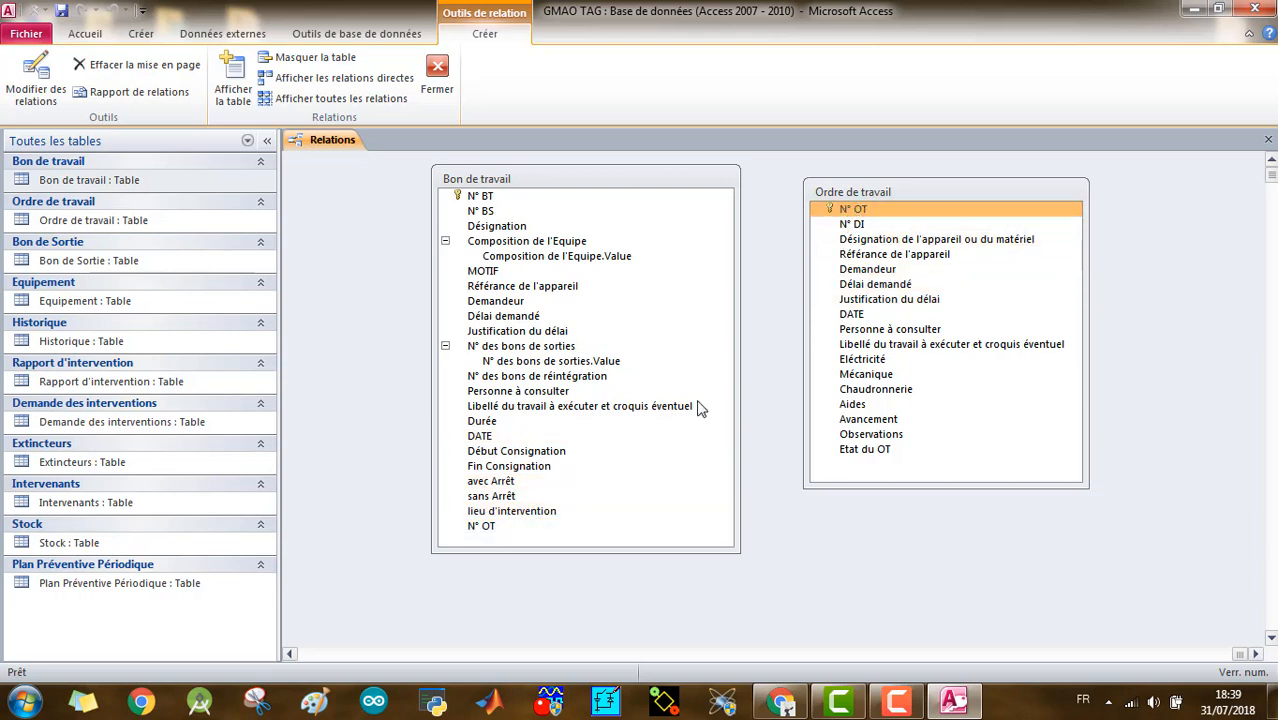
click(505, 533)
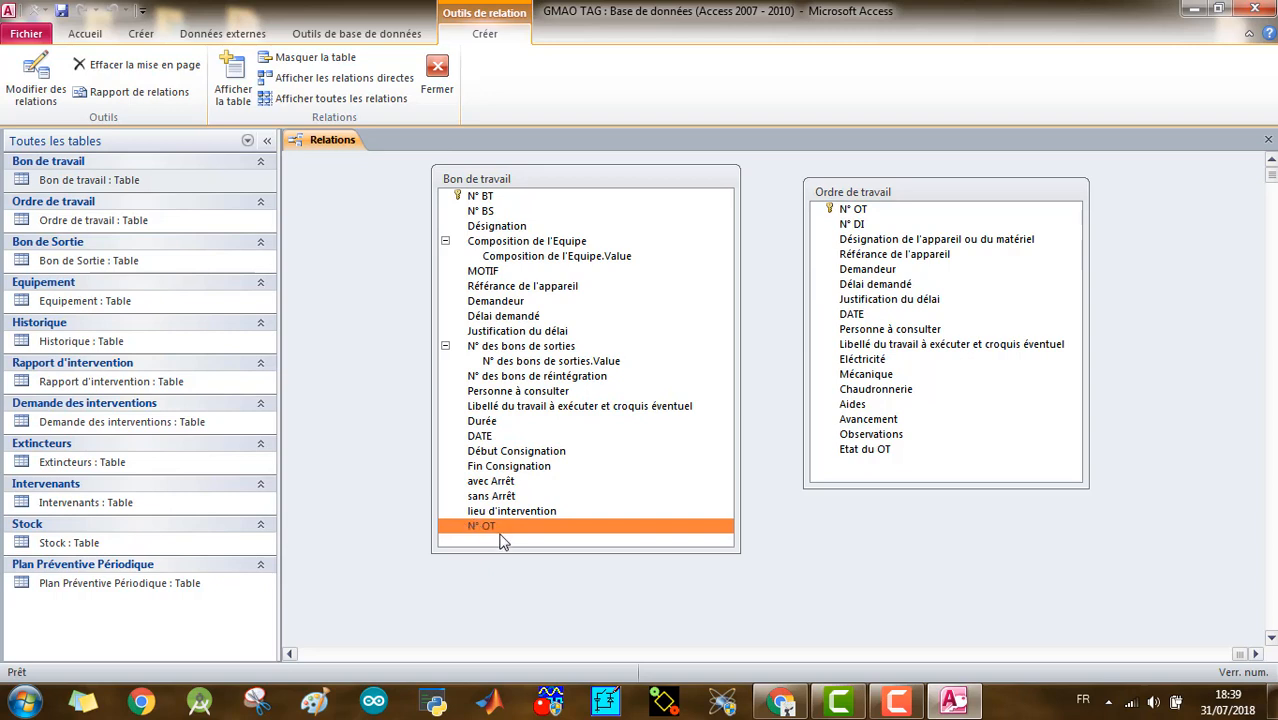
click(859, 212)
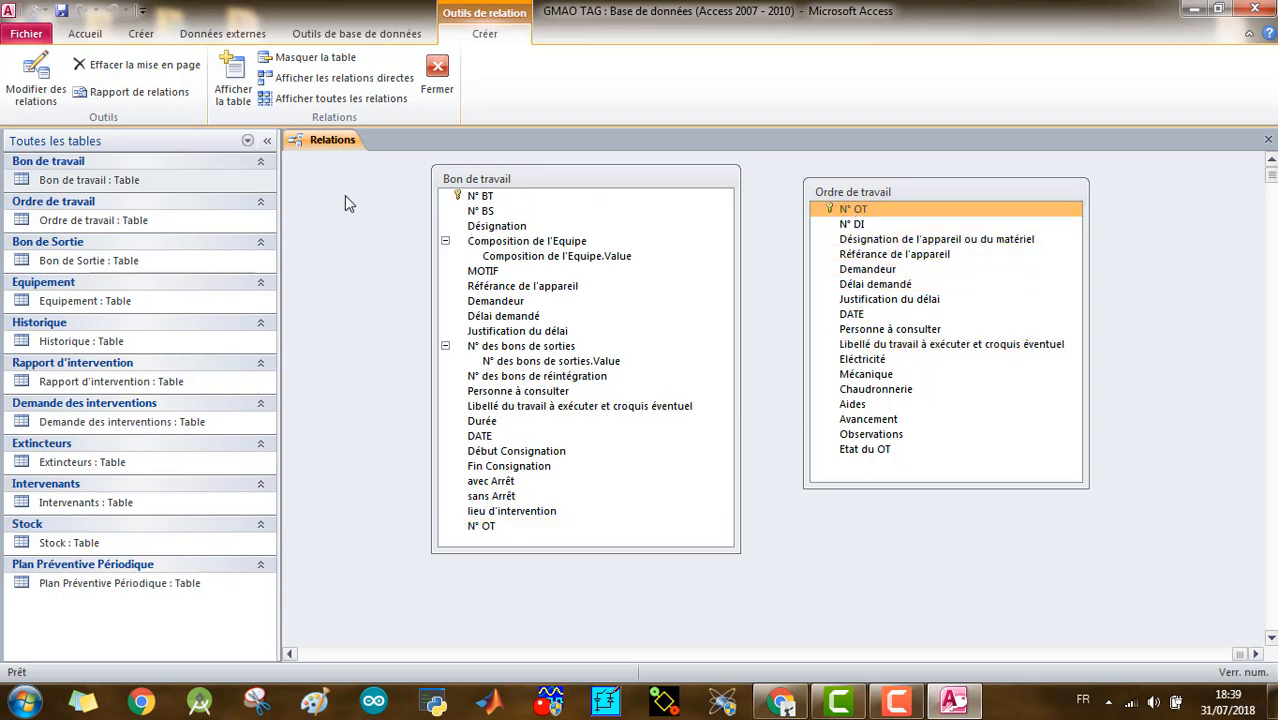
- Open Ordre de travail in Design view, examine the data type and properties of N° OT, and close the table
double_click(152, 222)
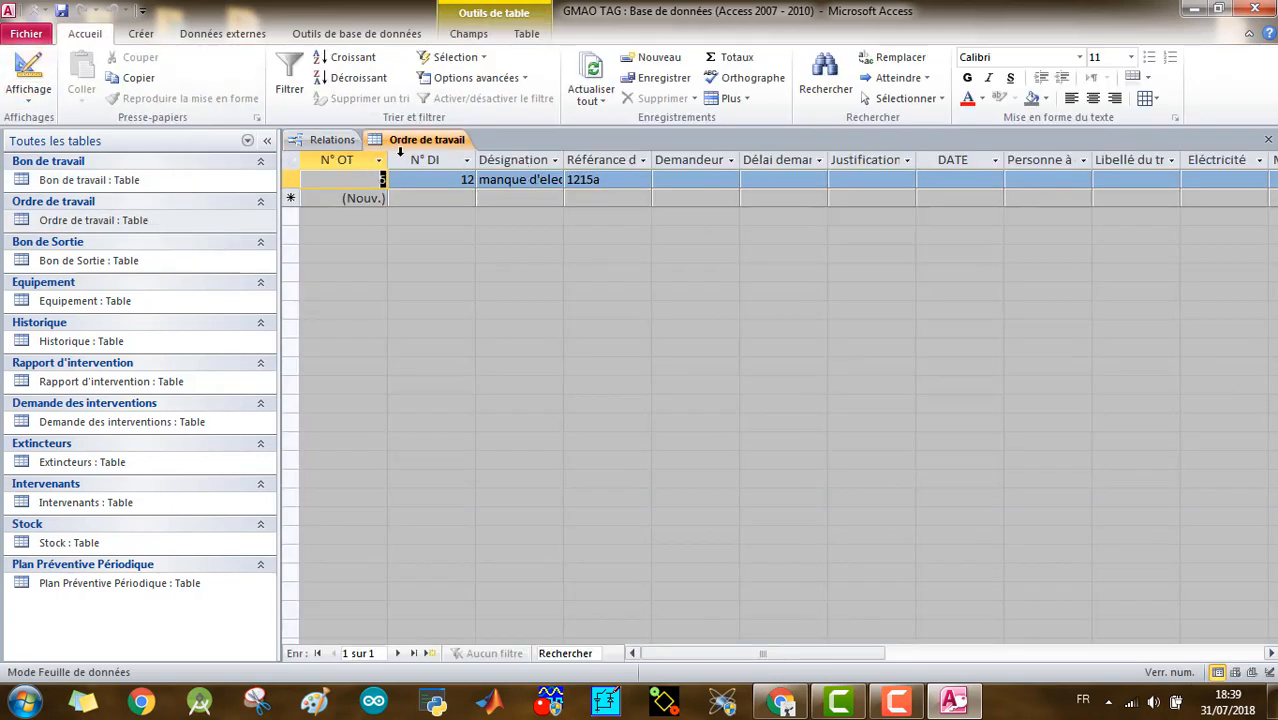
click(28, 75)
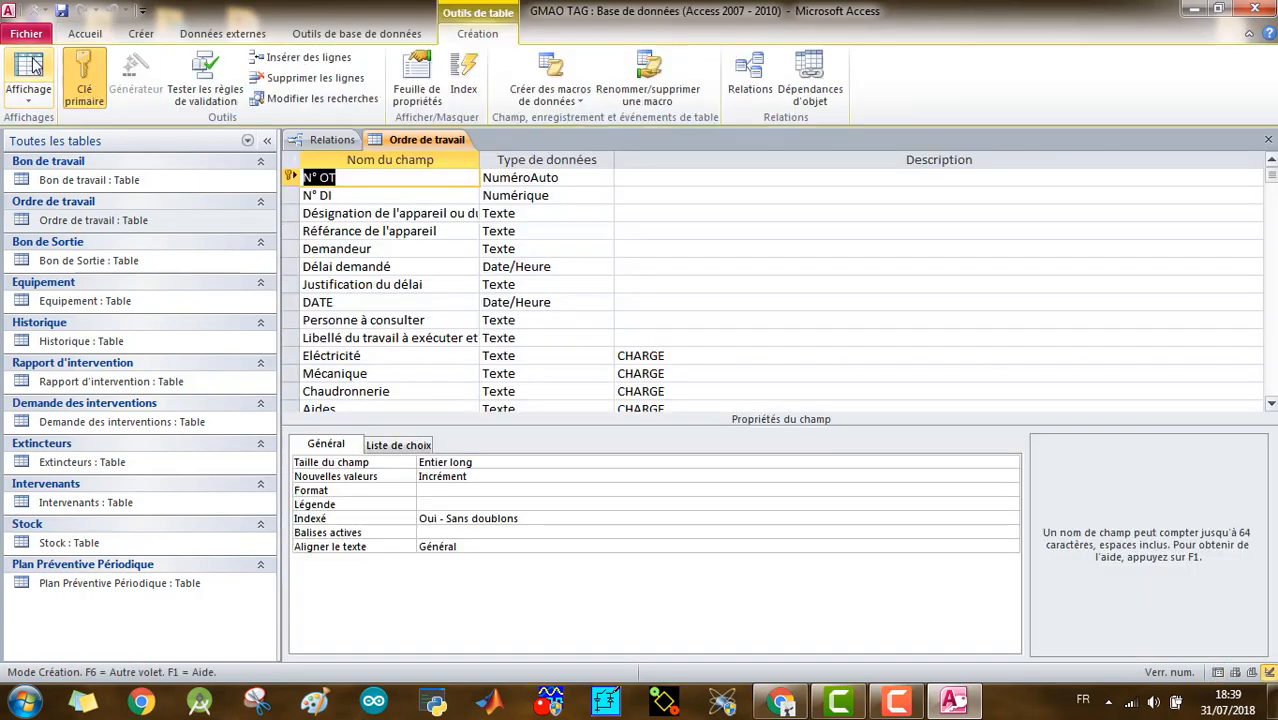
click(570, 178)
click(397, 177)
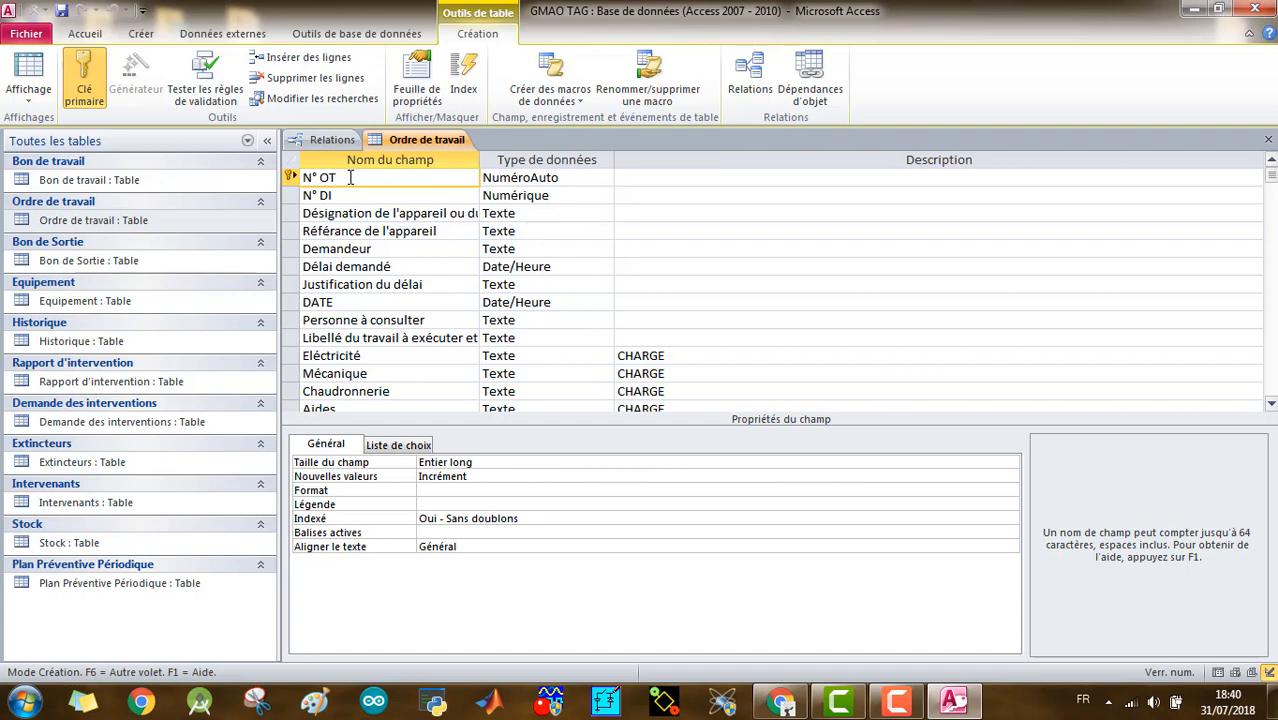
right_click(396, 140)
click(417, 178)
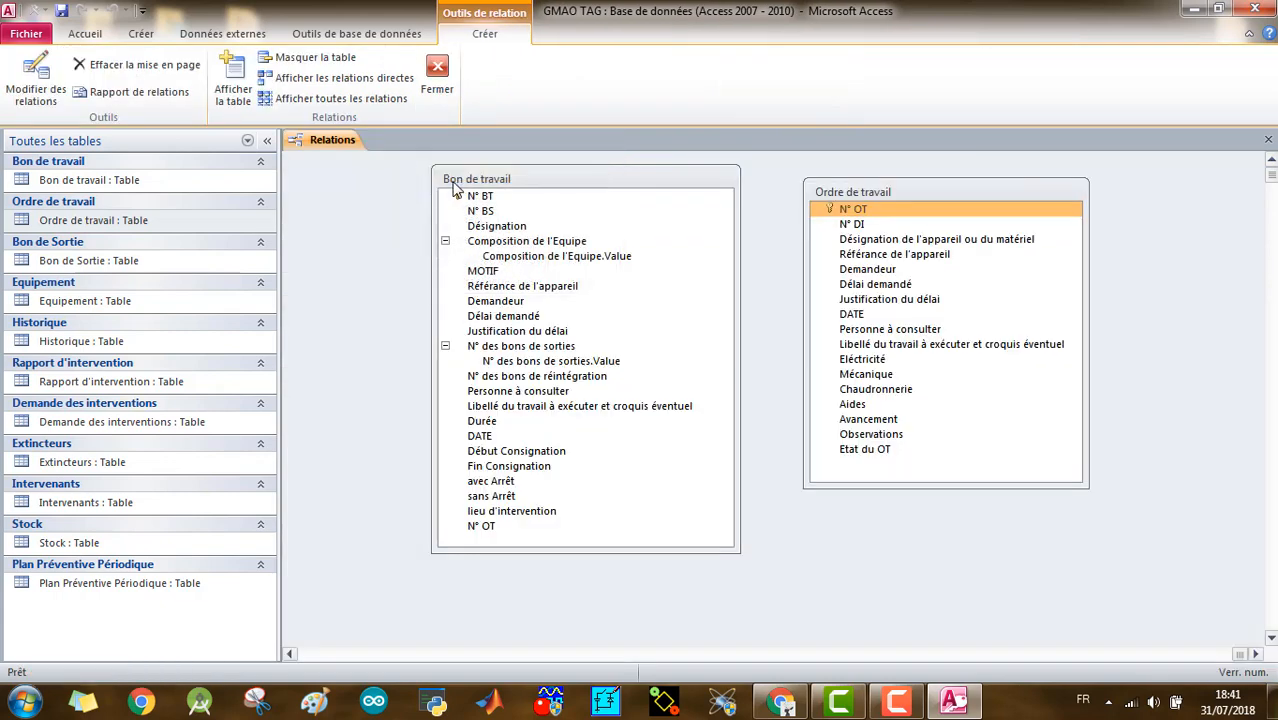
click(828, 212)
drag(842, 193, 487, 532)
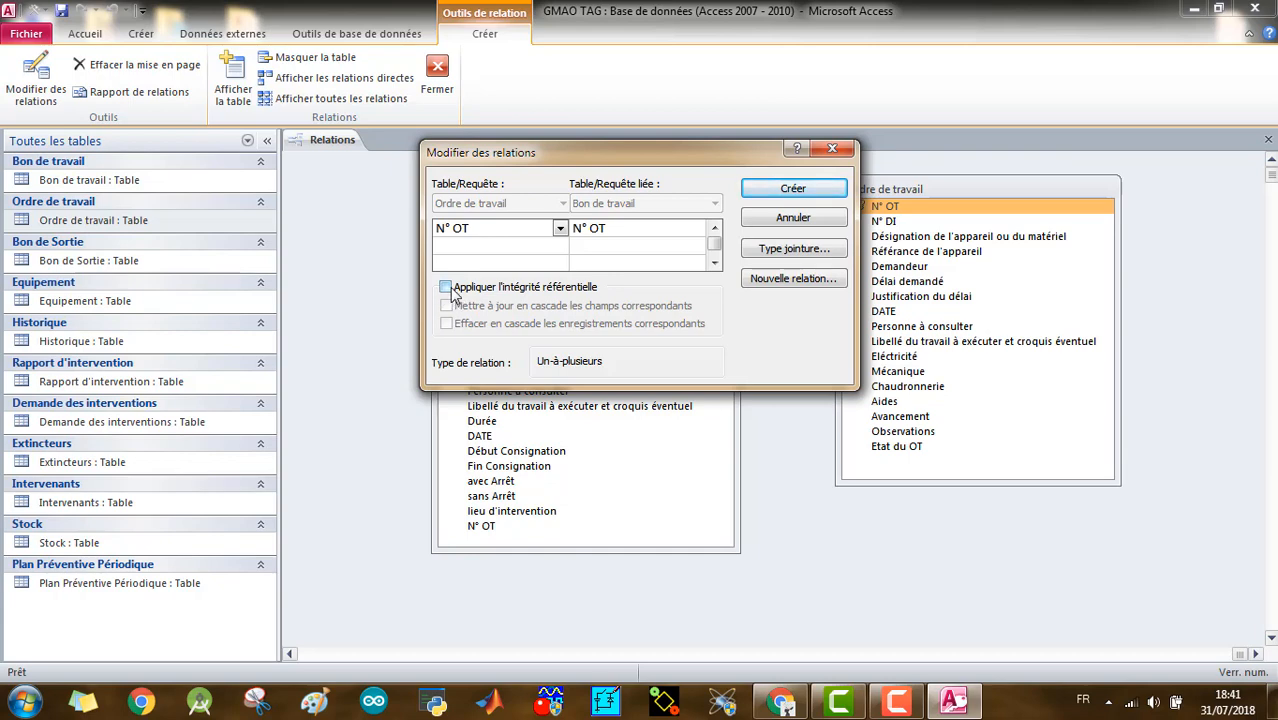
key(Escape)
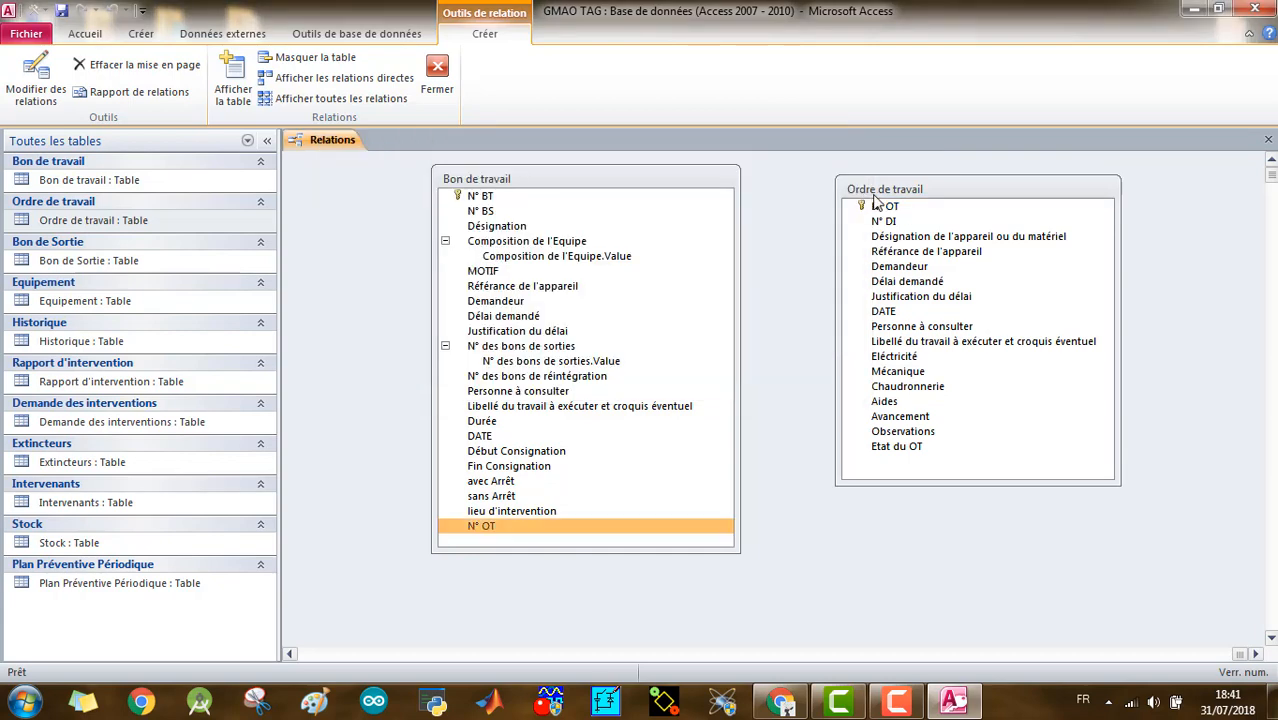
- Create a one-to-many relationship from N° OT in Ordre de travail to N° OT in Bon de travail without referential integrity, and shift the Bon de travail list away
click(890, 205)
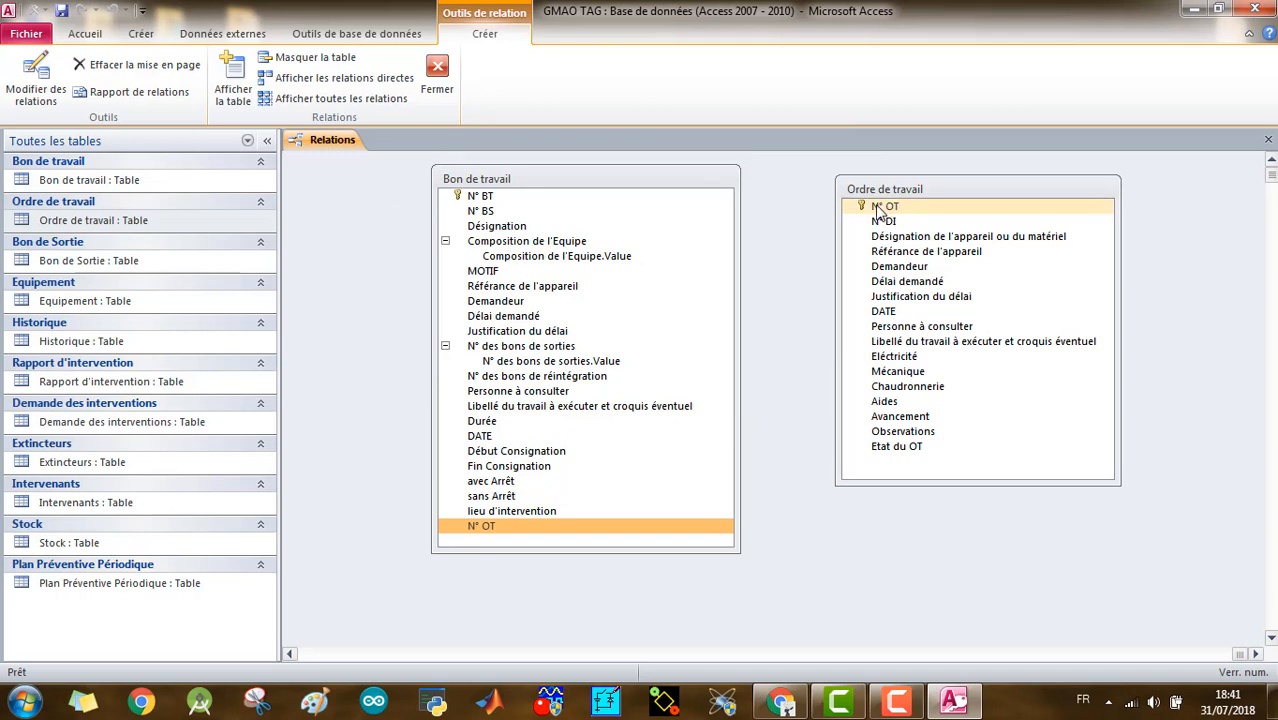
click(879, 207)
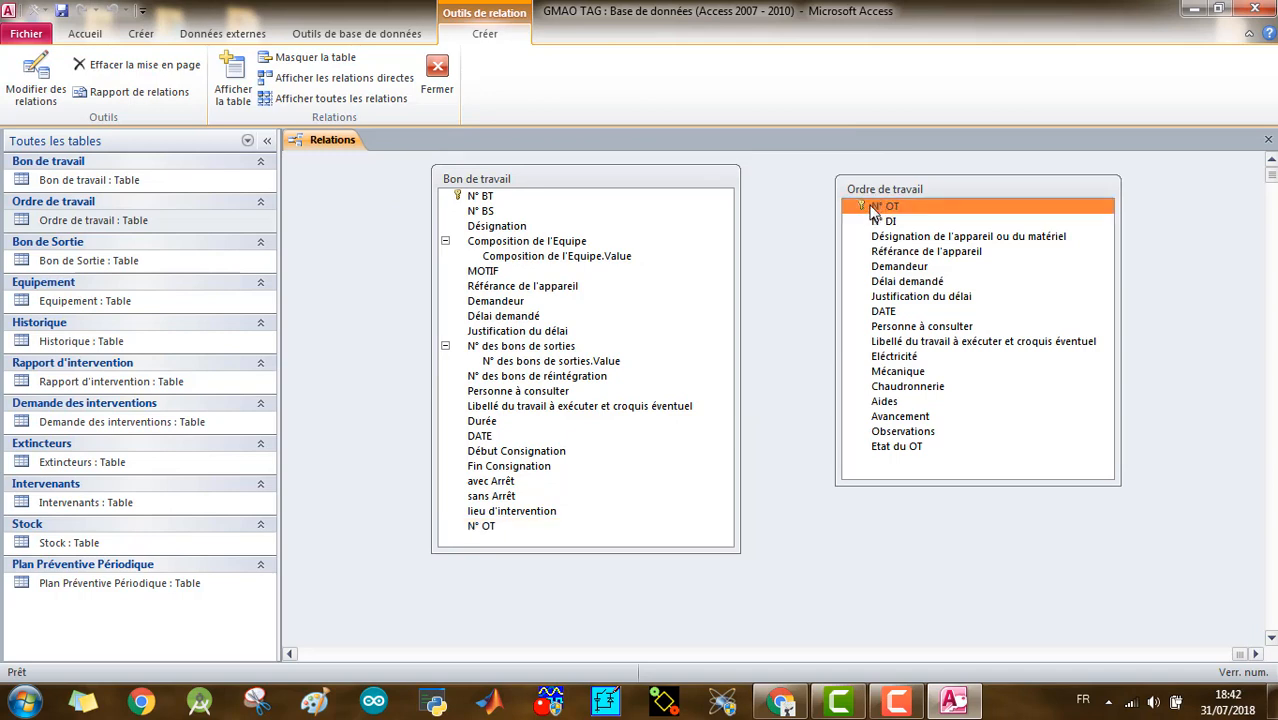
drag(893, 214, 488, 528)
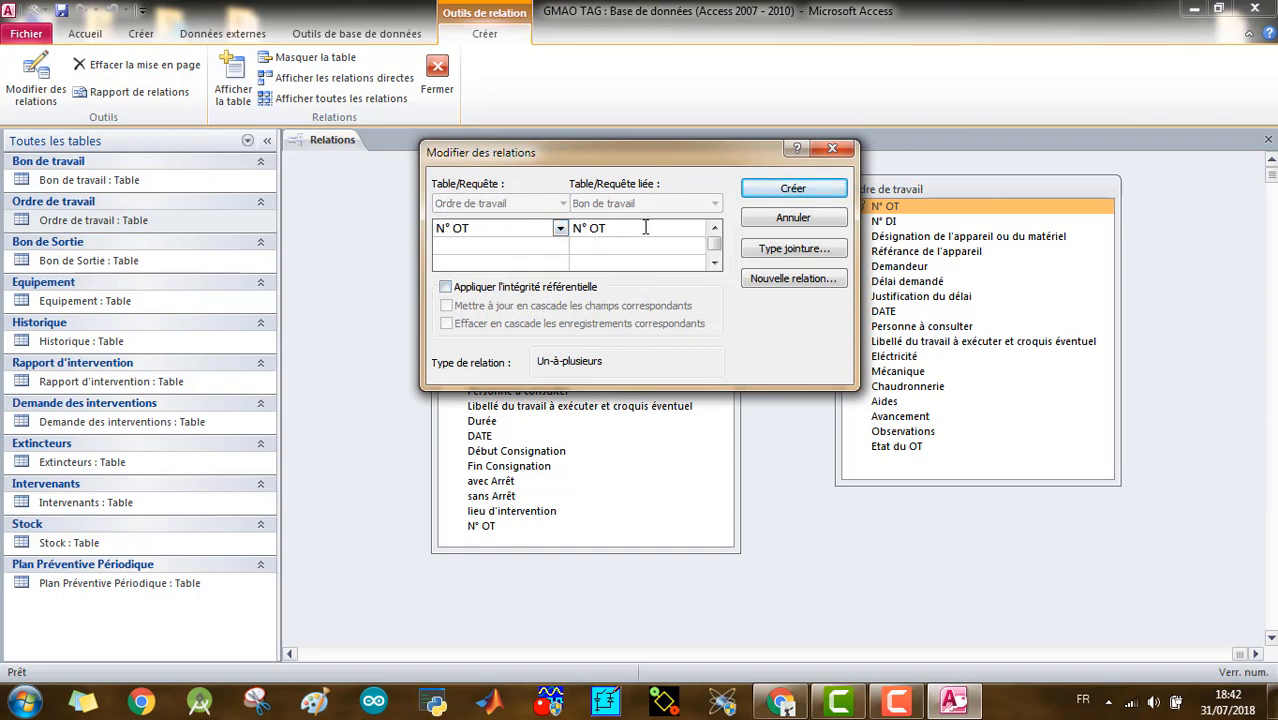
click(835, 190)
drag(699, 188, 671, 185)
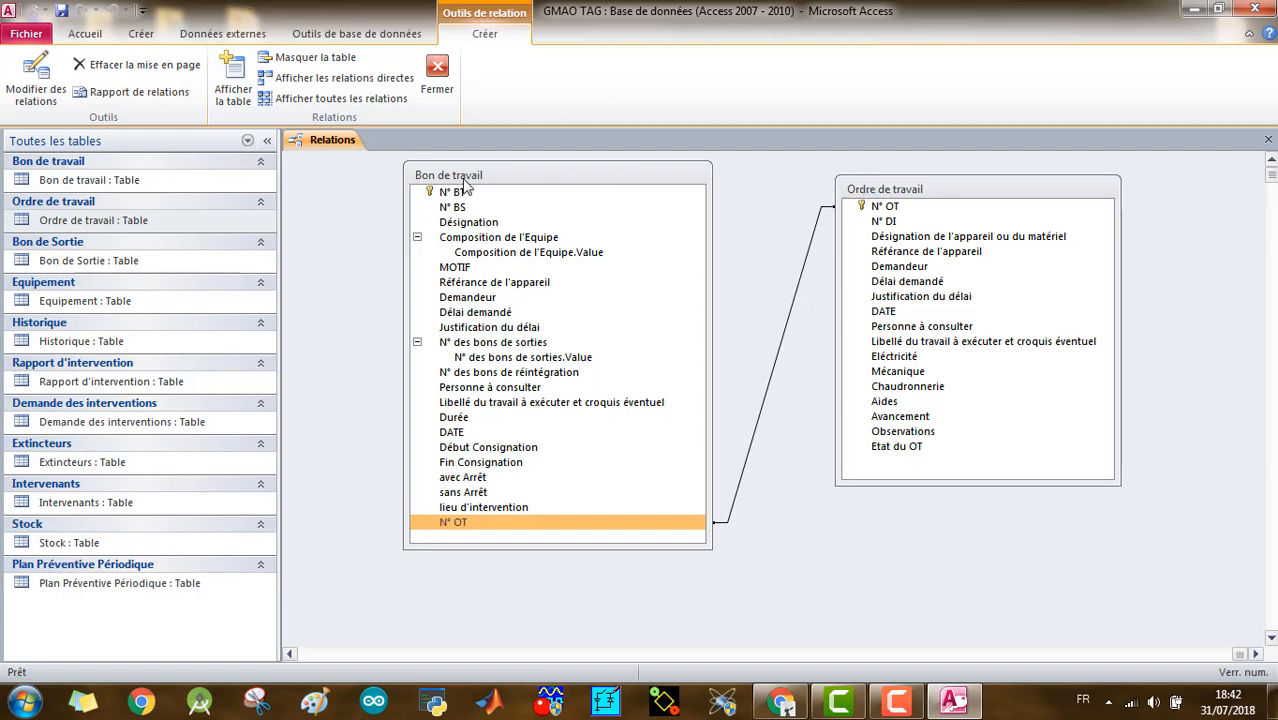
- Try to open the N° OT relationship between Bon de travail and Ordre de travail for editing
double_click(788, 330)
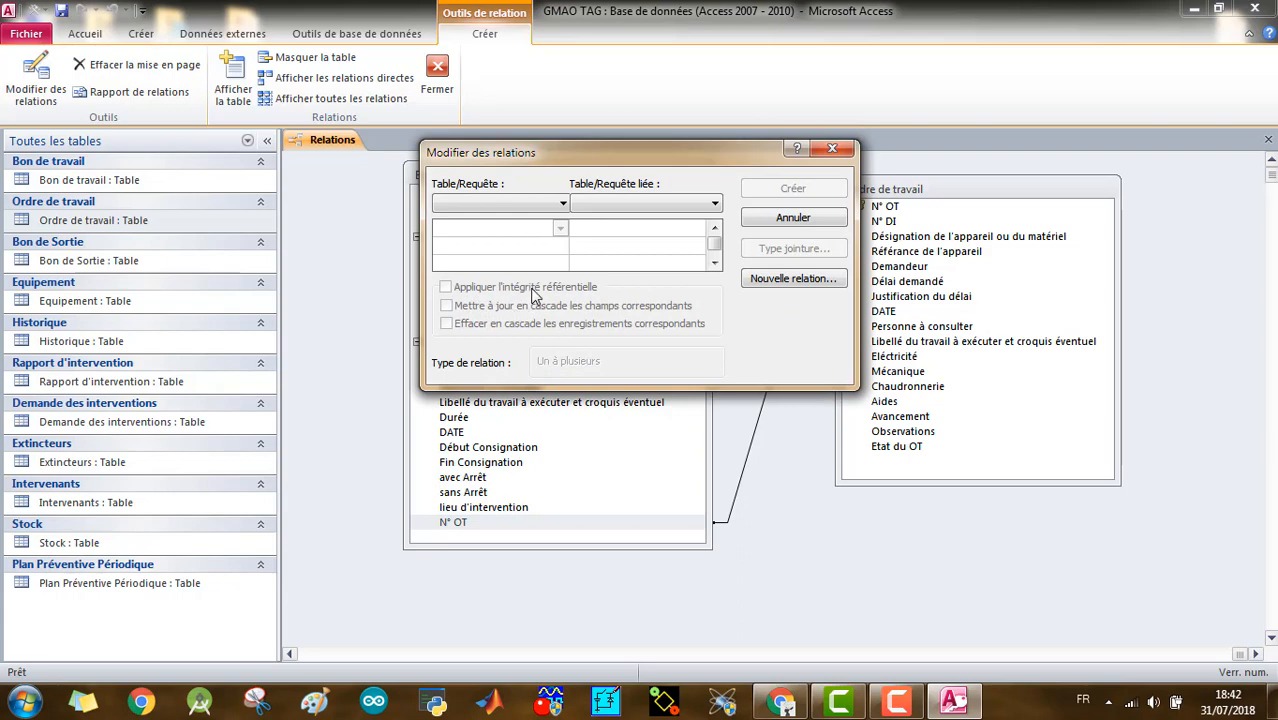
click(830, 152)
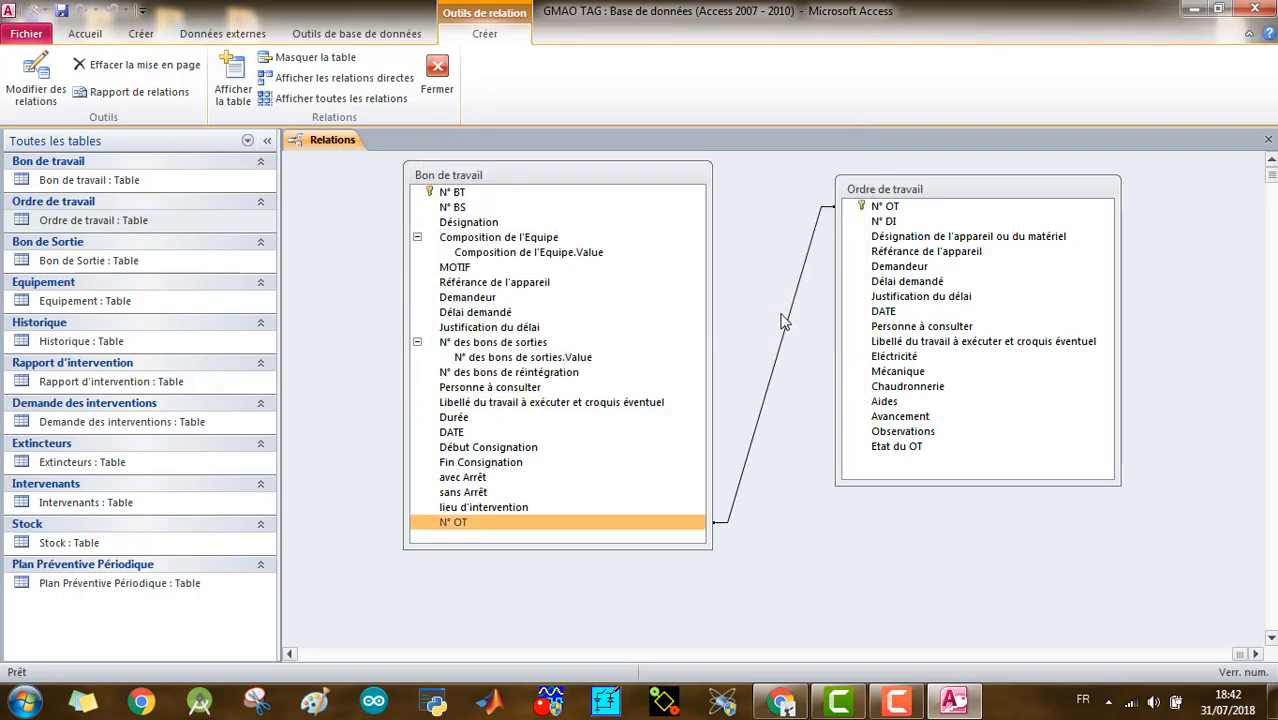